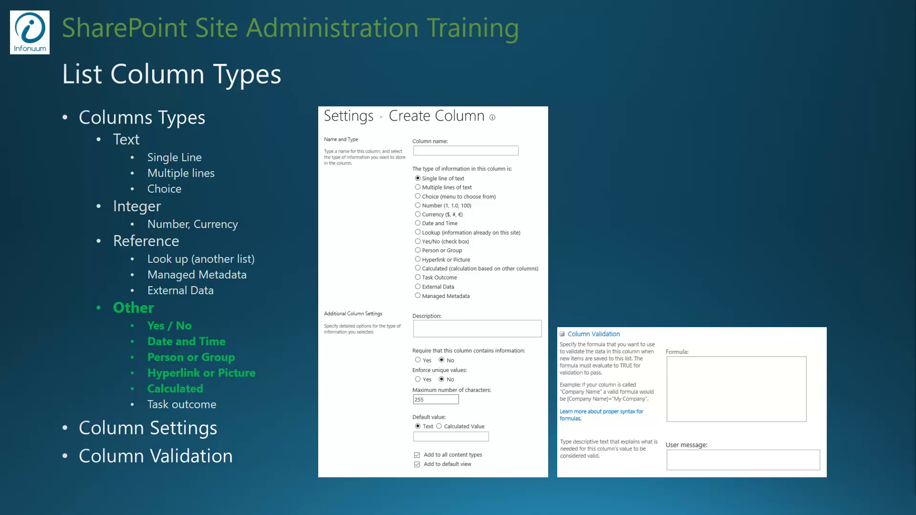
- Advance to the 'Other List Column Types' training slide
key("Right")
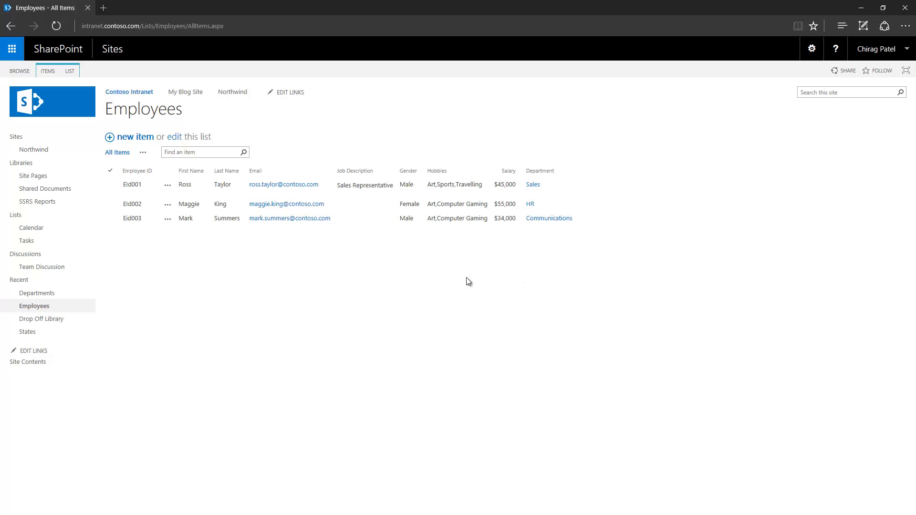
- Open the Employees list settings
left_click(72, 70)
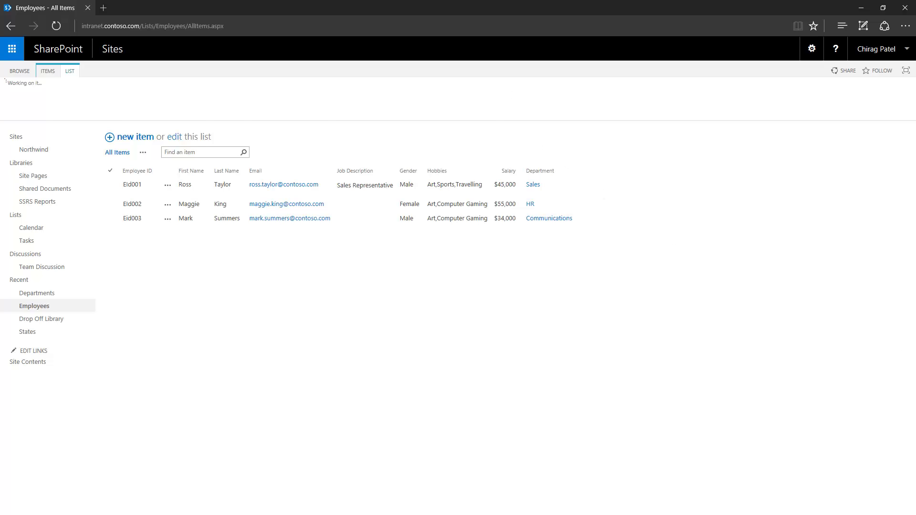
left_click(467, 89)
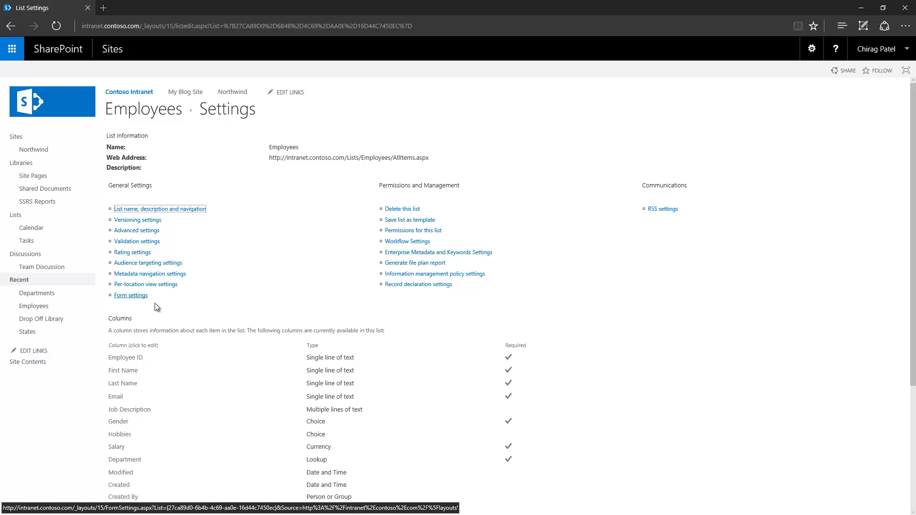
scroll(157, 307, "down", 4)
- Create a Yes/No column named IsContractor with default value No
left_click(127, 353)
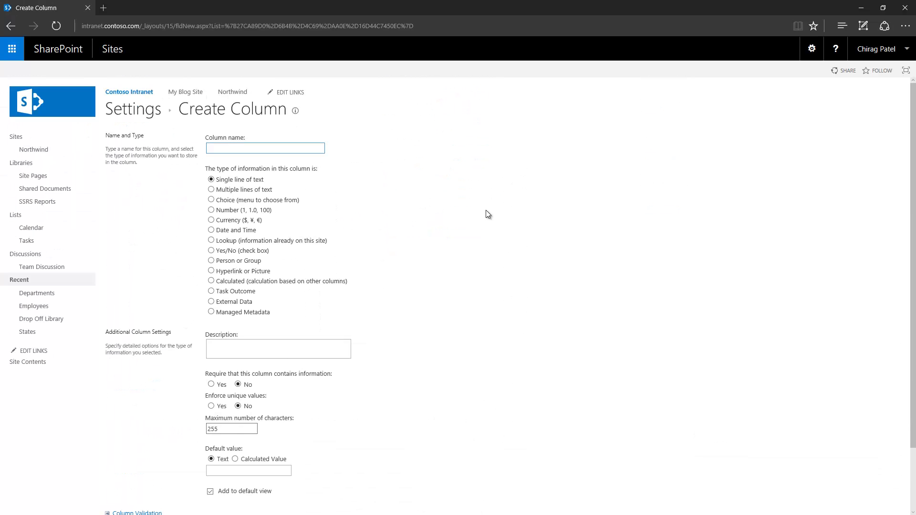
type("IsContractor")
left_click(211, 251)
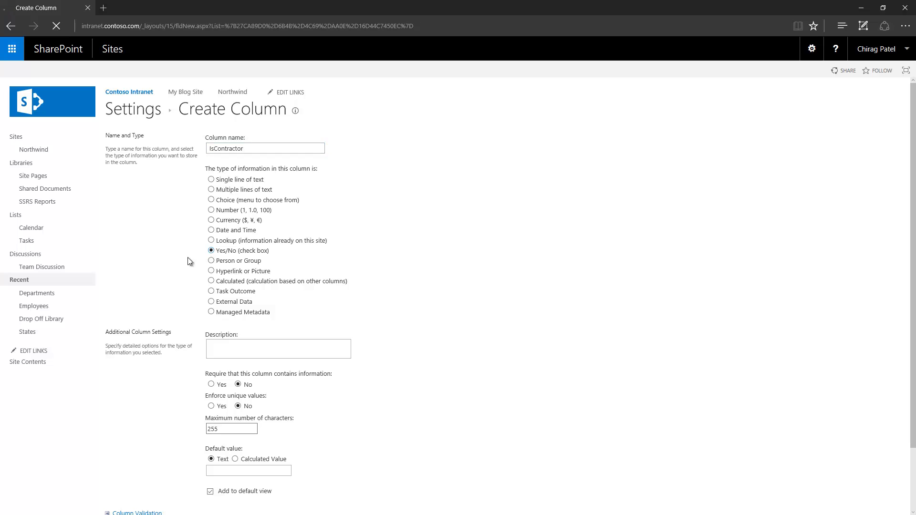
left_click(224, 380)
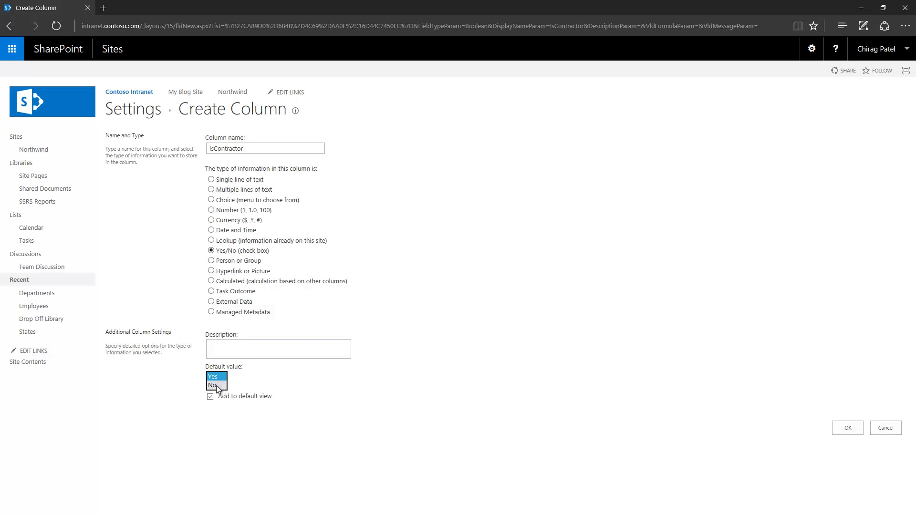
left_click(216, 385)
left_click(843, 428)
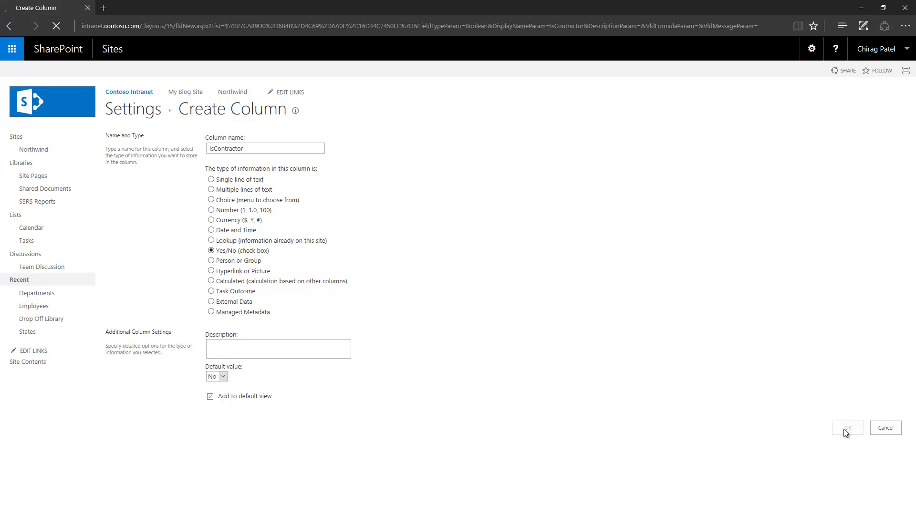
scroll(358, 341, "down", 3)
scroll(260, 317, "up", 3)
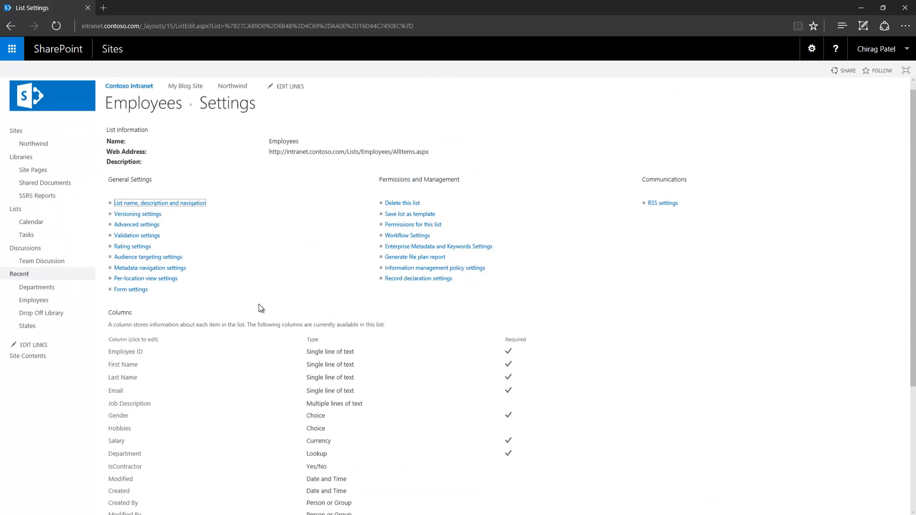
- Back in the Employees list, edit Eid001, tick IsContractor and save
left_click(151, 110)
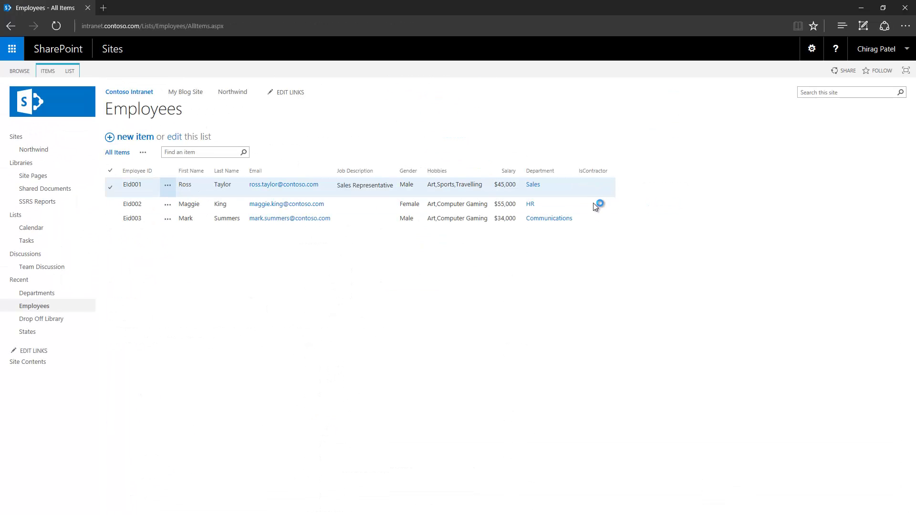
left_click(167, 185)
left_click(192, 197)
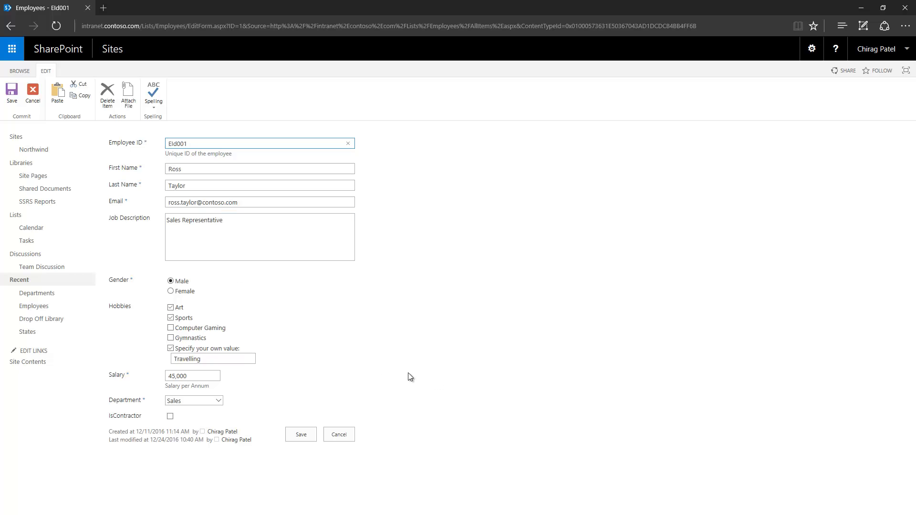
left_click(170, 416)
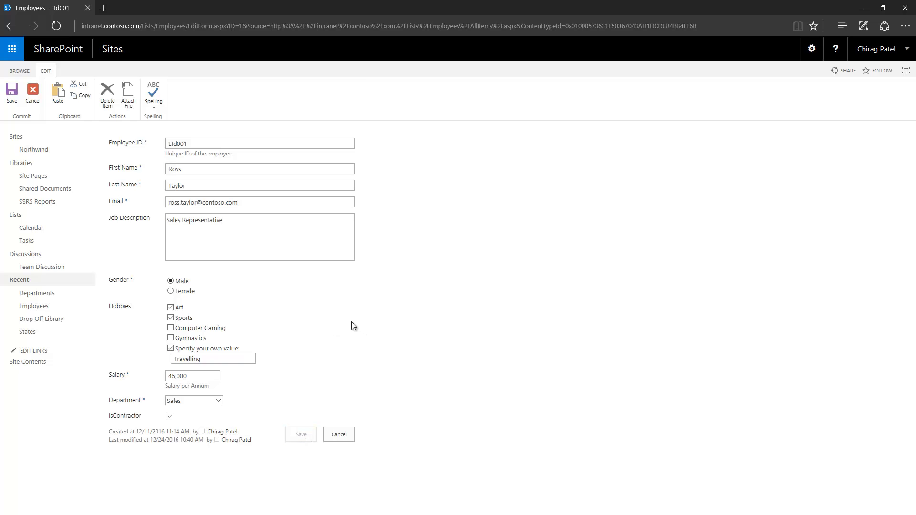
left_click(298, 434)
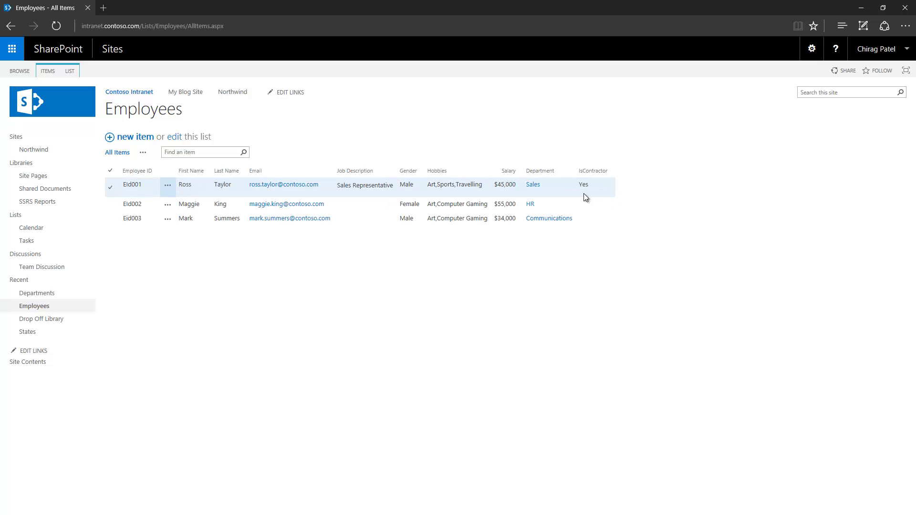
- Edit Eid002, tick IsContractor and save
left_click(168, 204)
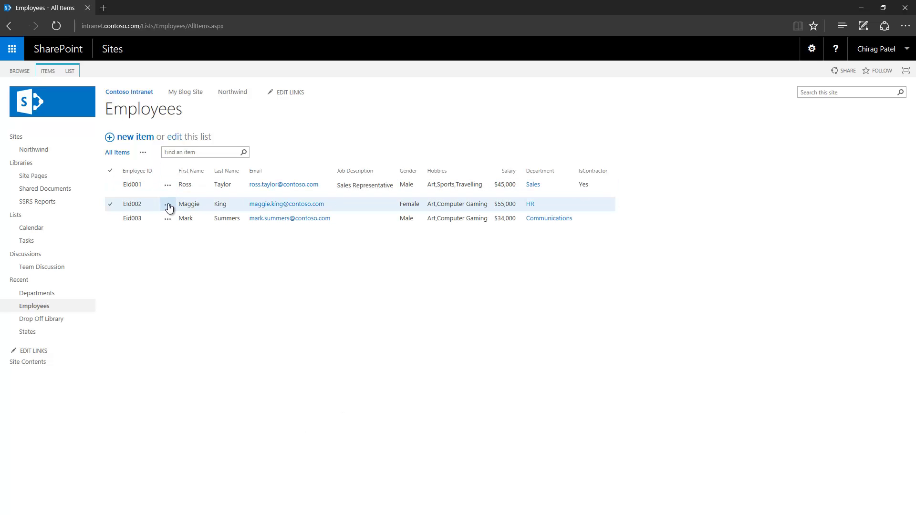
left_click(187, 214)
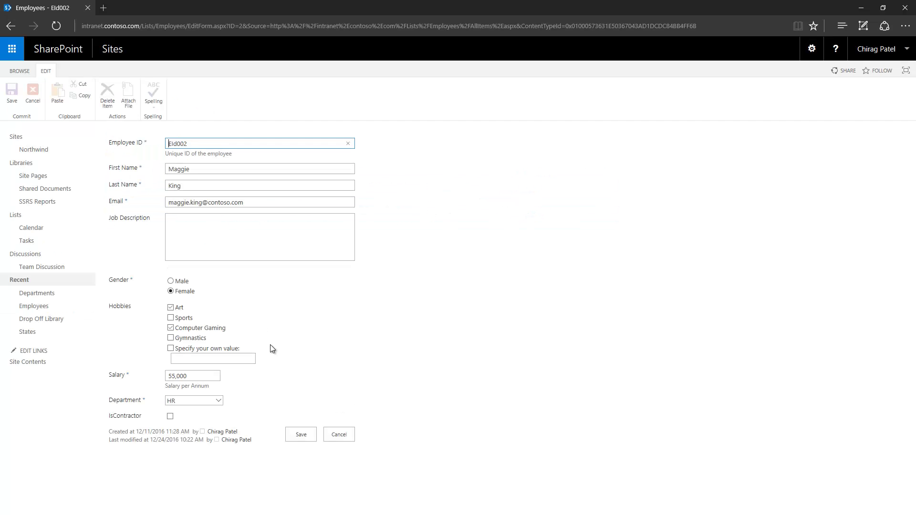
left_click(170, 416)
left_click(306, 434)
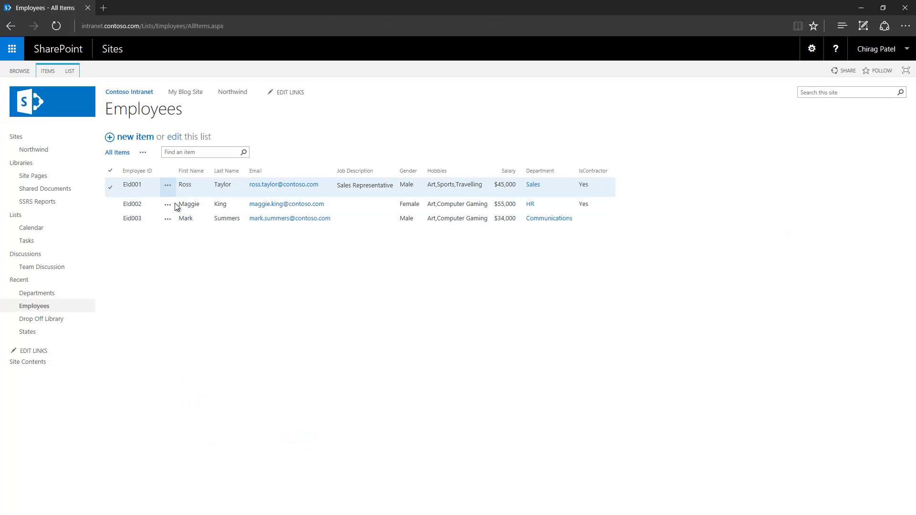
- Edit Eid002 again, clear IsContractor and save it as No
left_click(171, 204)
left_click(176, 216)
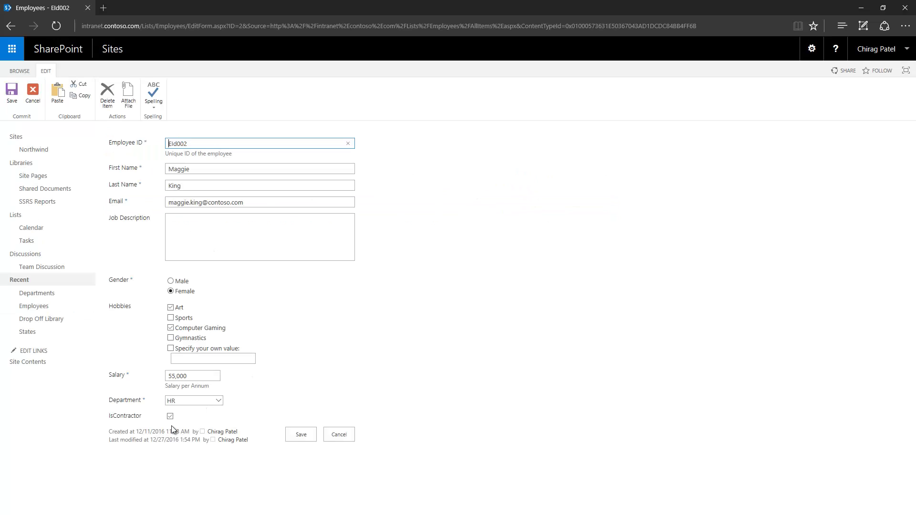
left_click(170, 416)
left_click(302, 434)
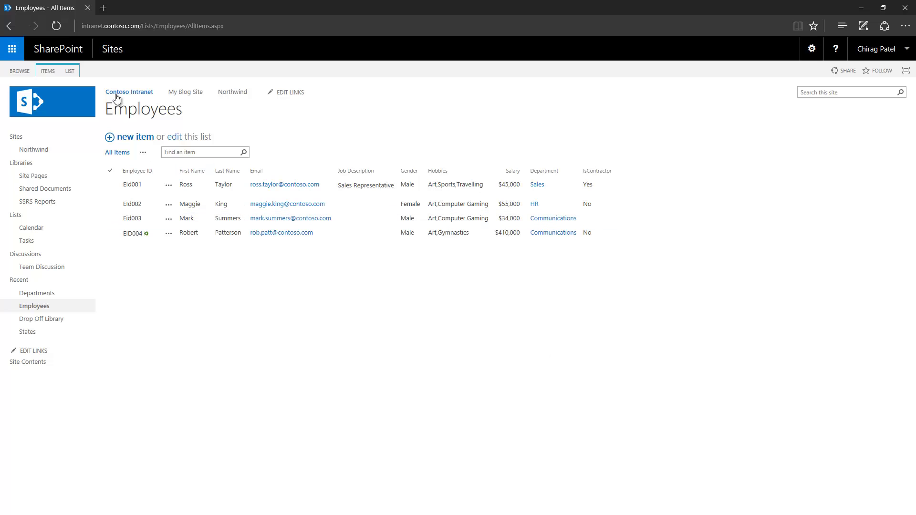
- From the Employees list settings, start a new column named HireDate
left_click(70, 71)
left_click(466, 95)
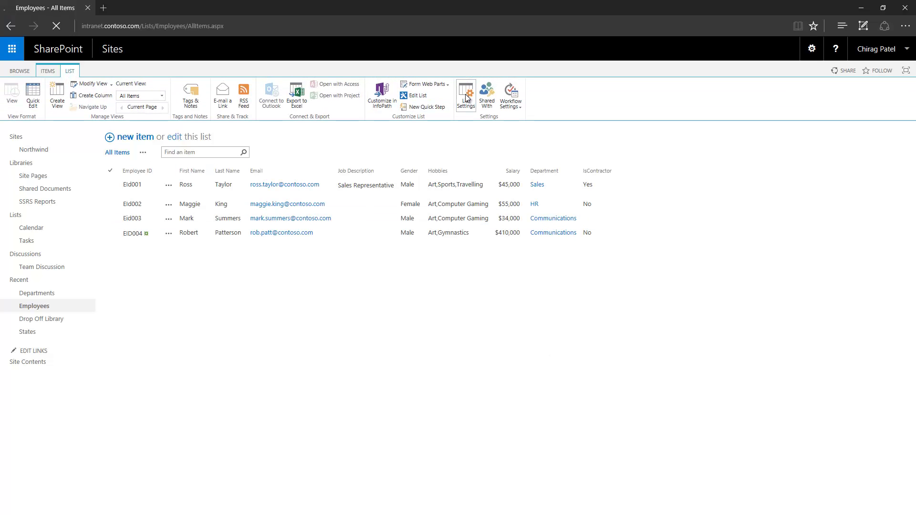
scroll(52, 397, "down", 4)
left_click(125, 354)
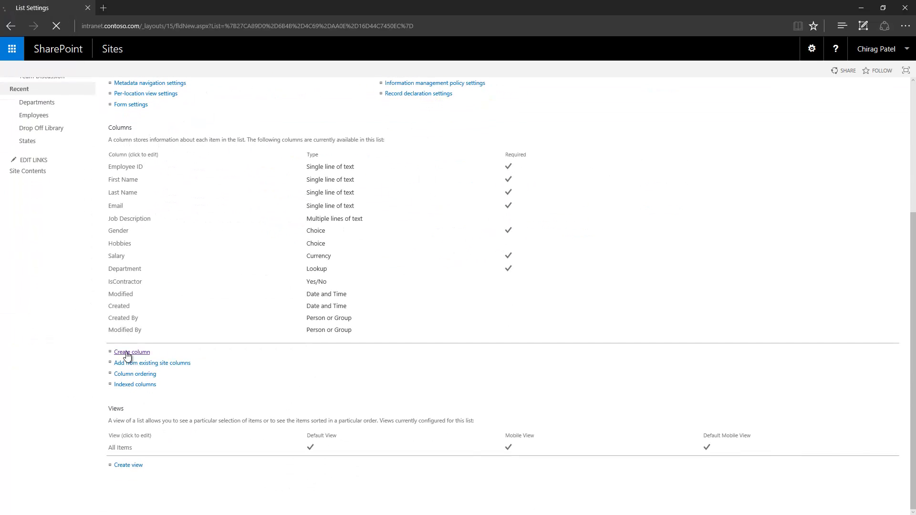
type("Hire")
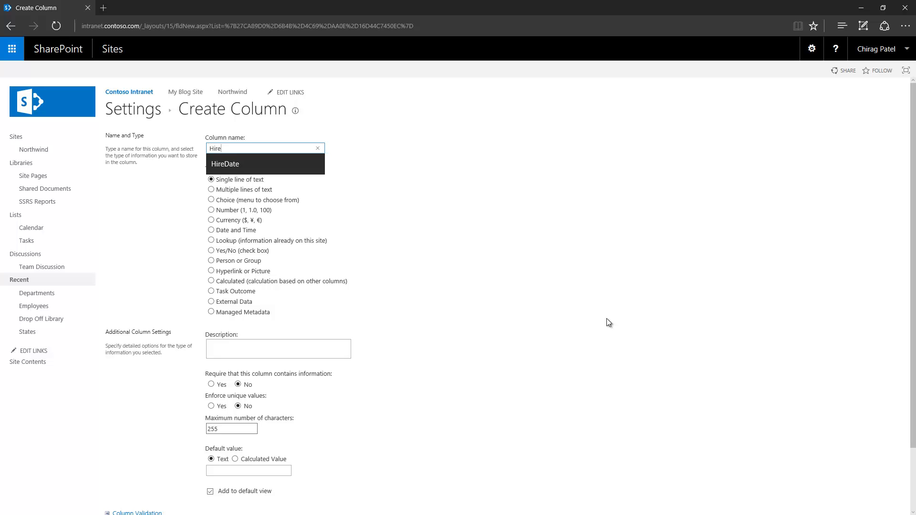
left_click(261, 171)
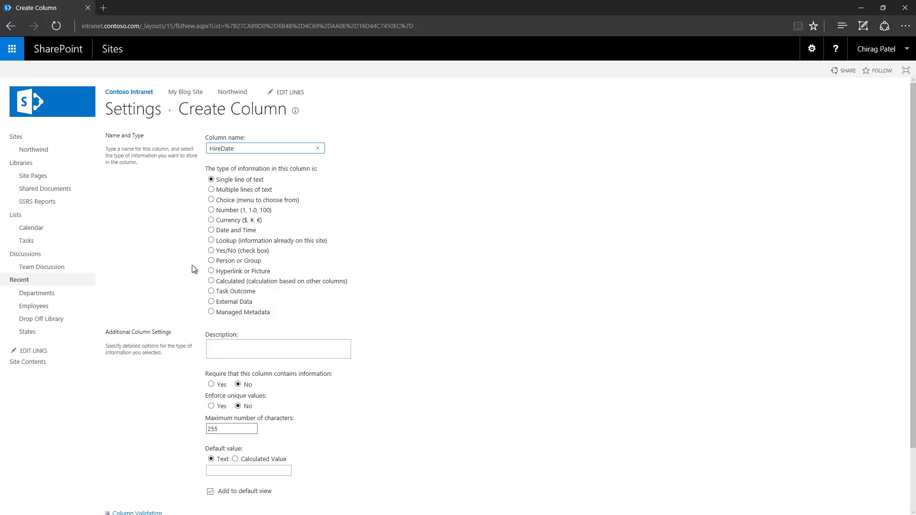
- Make HireDate a required Date and Time column, date only, friendly format
left_click(210, 231)
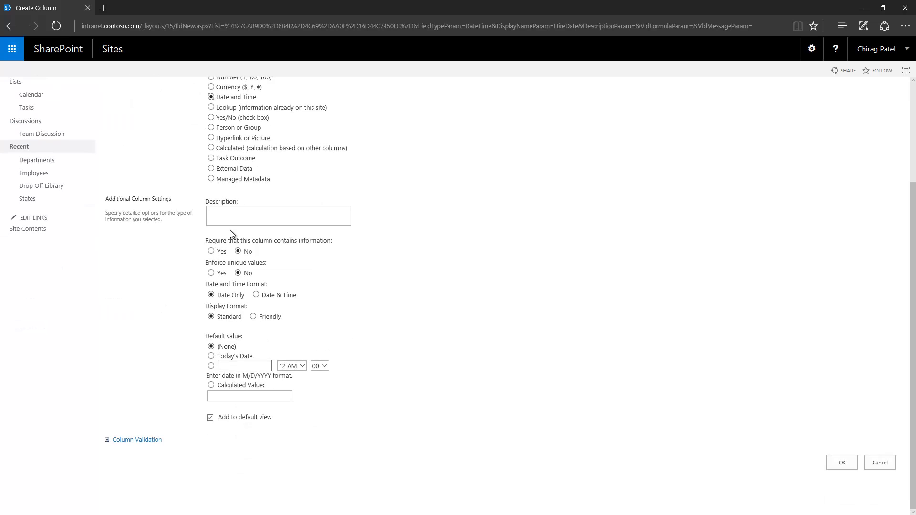
left_click(211, 251)
left_click(242, 296)
left_click(254, 316)
left_click(843, 463)
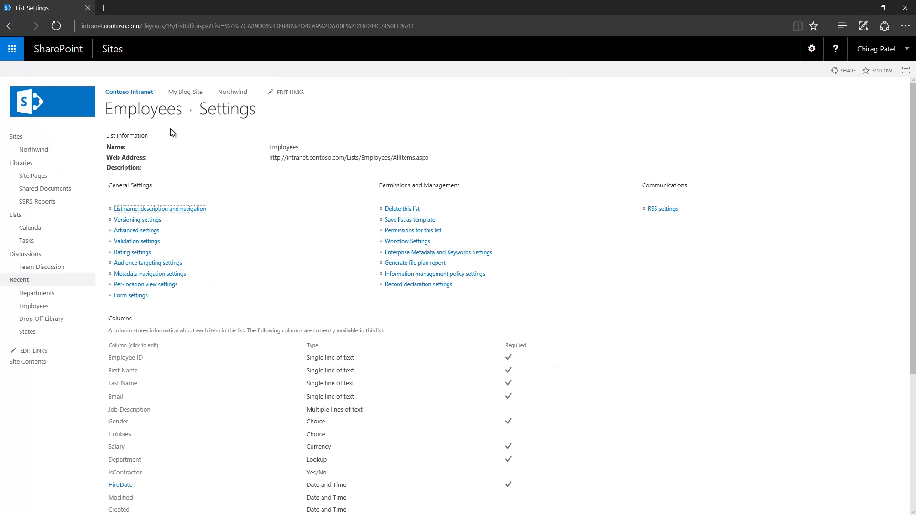
- Return to the Employees list and open Eid001's edit form
left_click(153, 119)
left_click(635, 192)
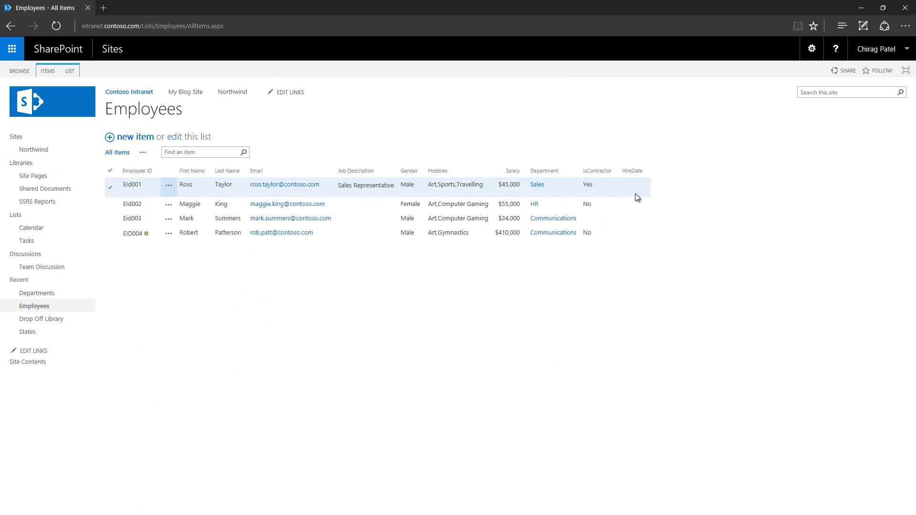
left_click(169, 185)
left_click(176, 196)
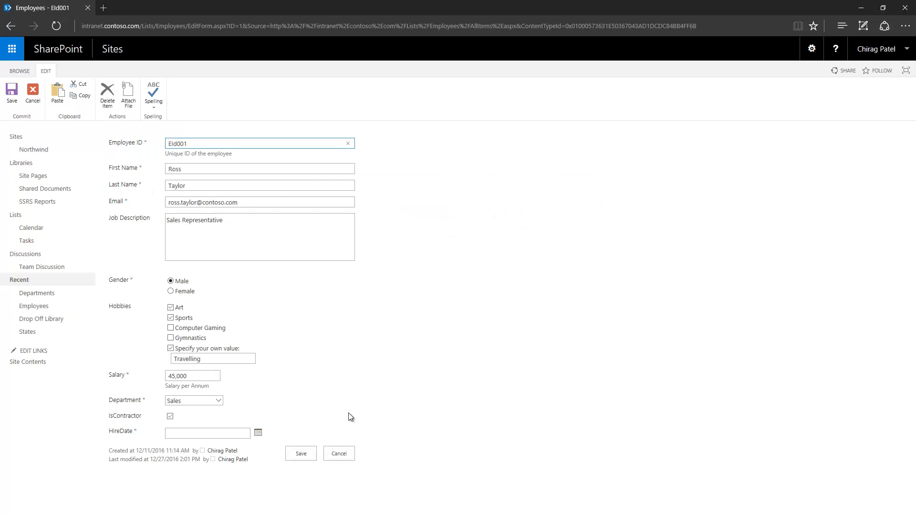
- Set Eid001's HireDate to December 20, 2010 and save
left_click(186, 434)
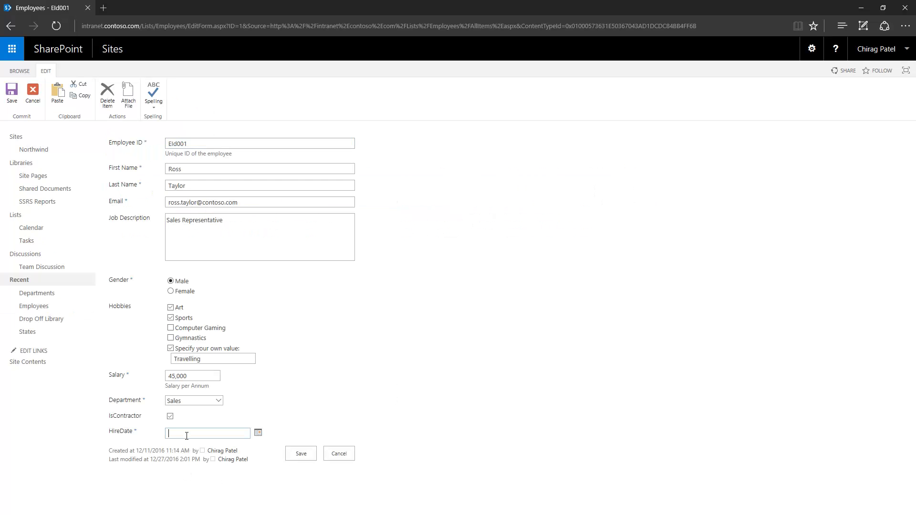
left_click(258, 434)
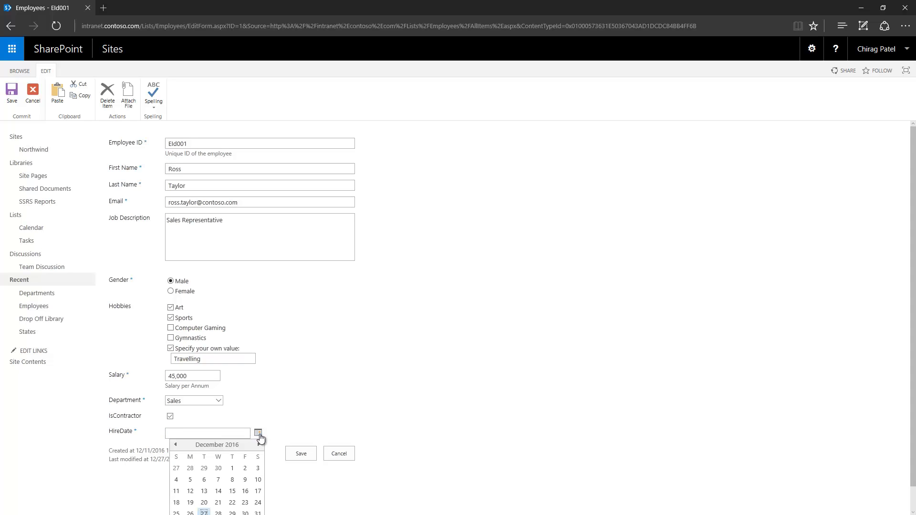
scroll(245, 444, "down", 1)
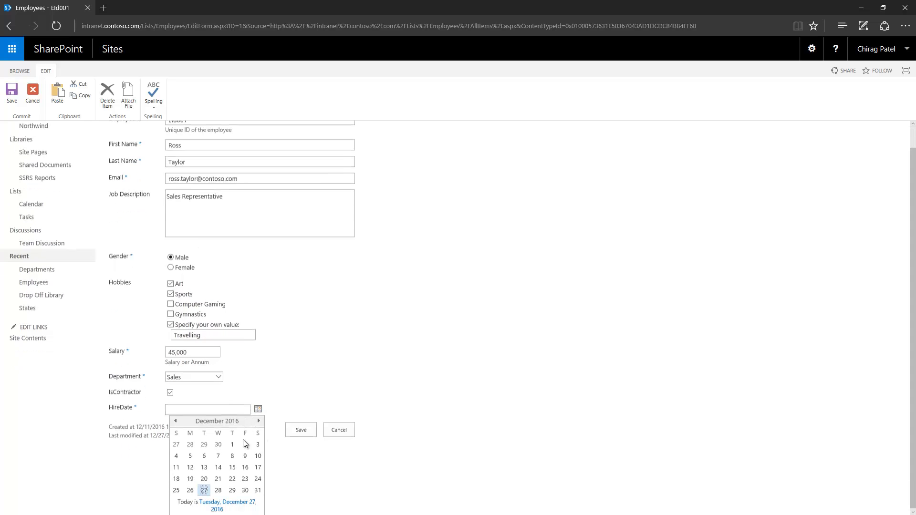
left_click(205, 479)
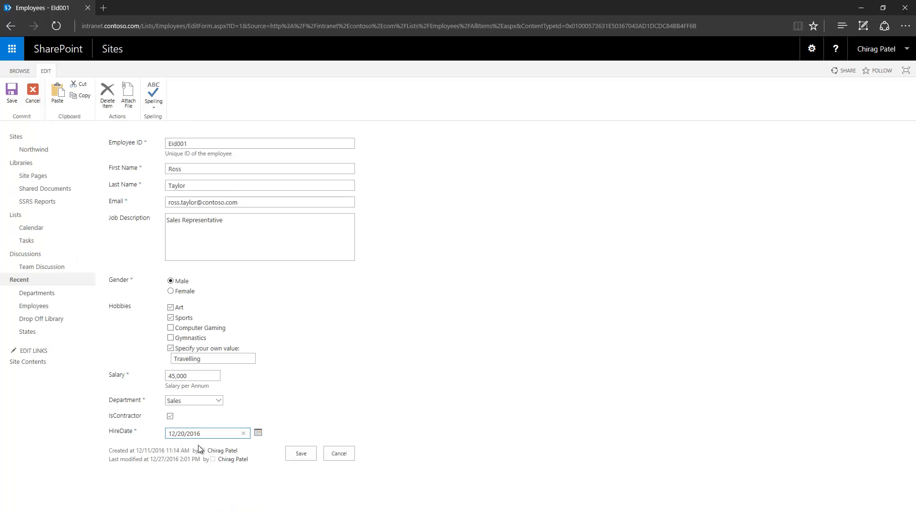
left_click_drag(200, 434, 193, 434)
left_click(300, 454)
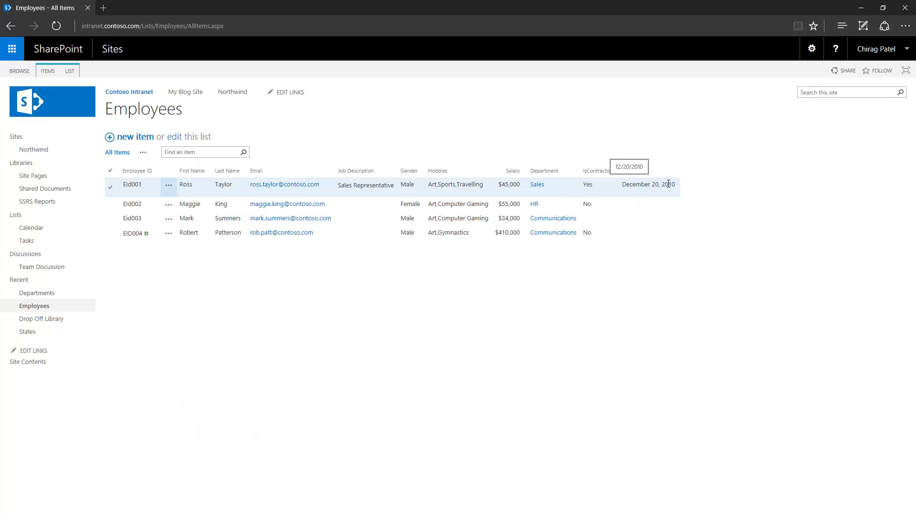
- Edit EId002 to set HireDate to December 8, 2009 and save
left_click(170, 210)
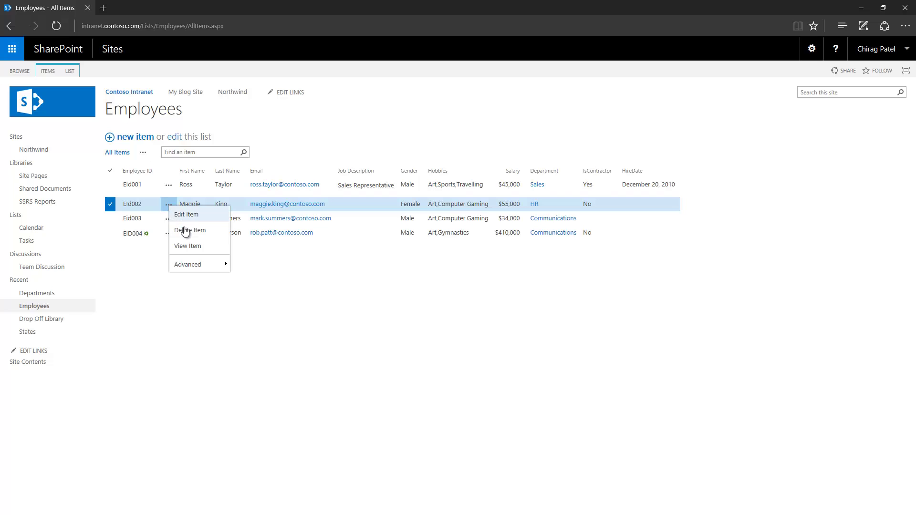
left_click(185, 215)
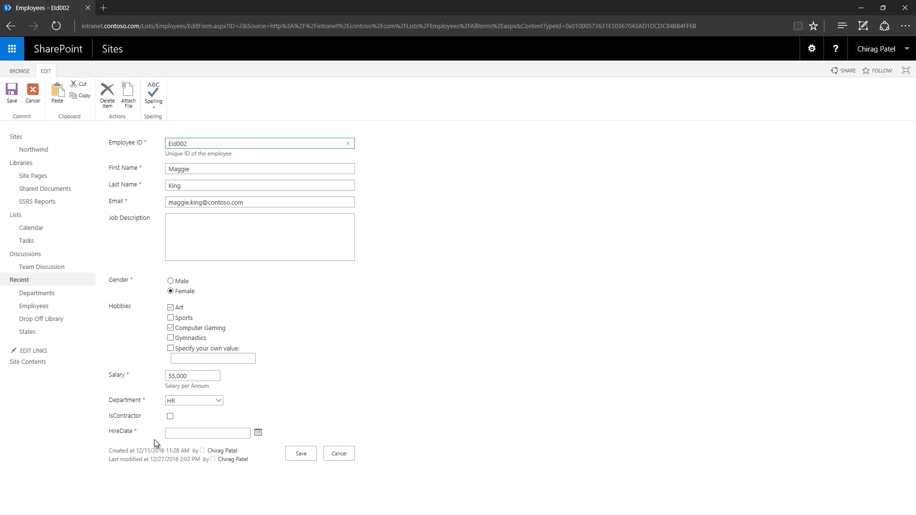
left_click(177, 434)
left_click(258, 433)
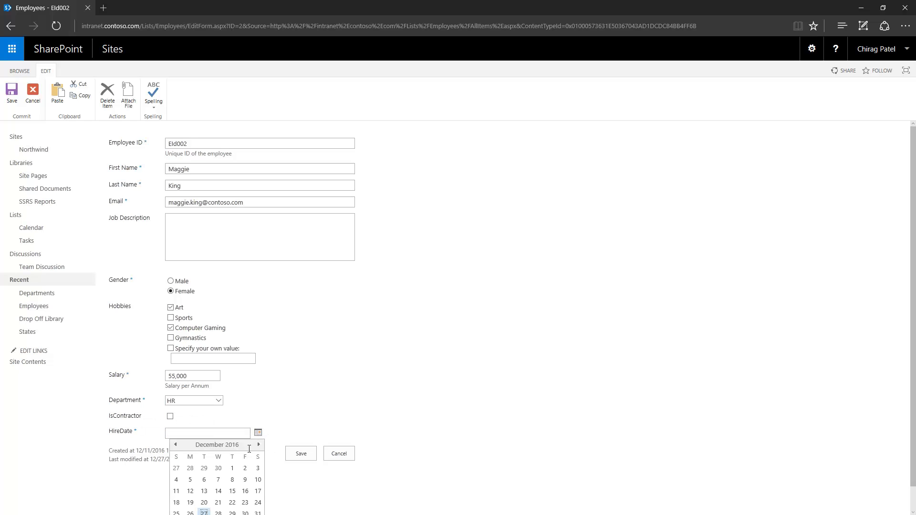
left_click(231, 481)
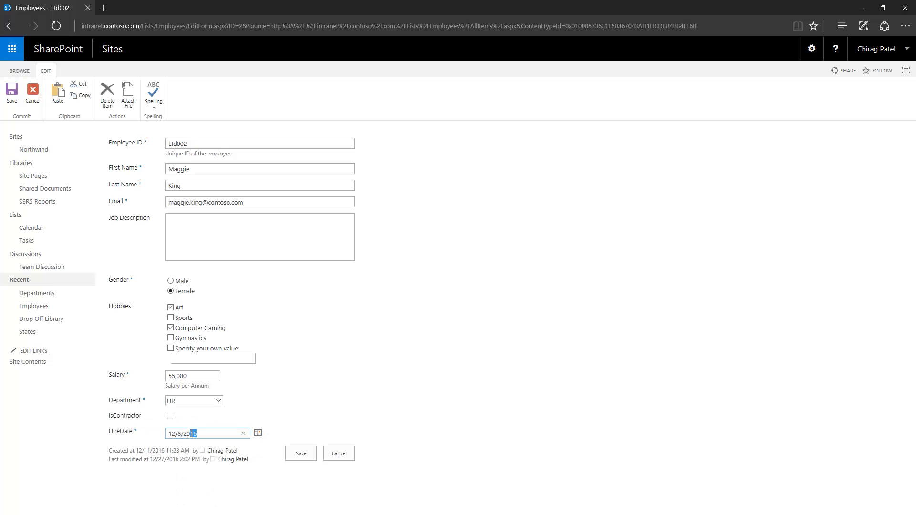
type("09")
left_click(303, 455)
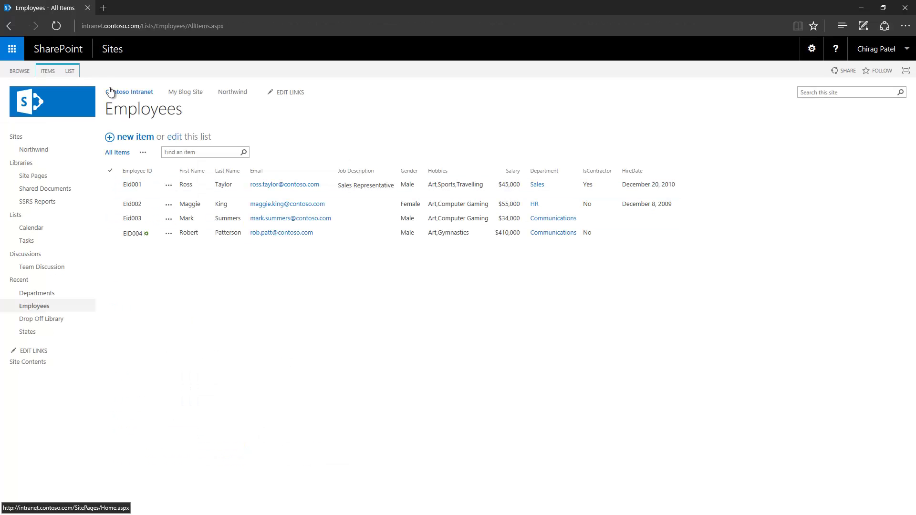
- Set the HireDate column's default value to Today's Date
left_click(71, 71)
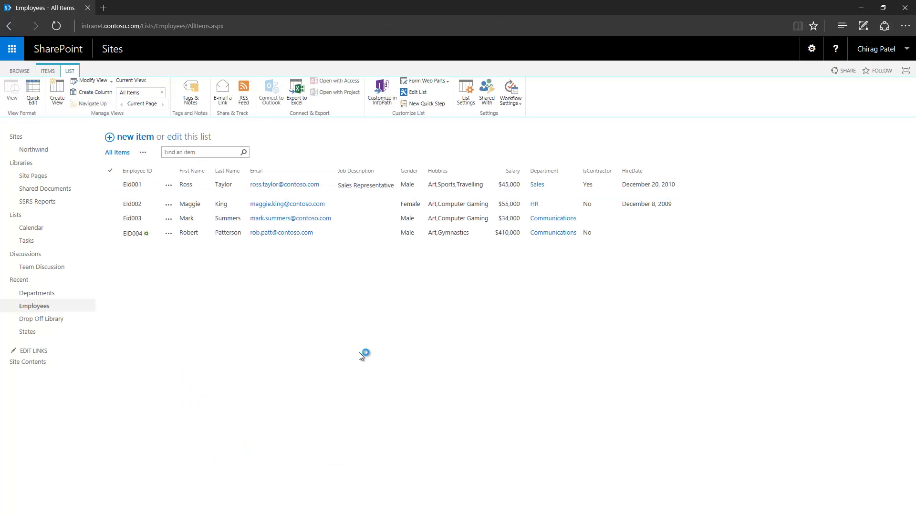
left_click(465, 105)
scroll(220, 293, "down", 5)
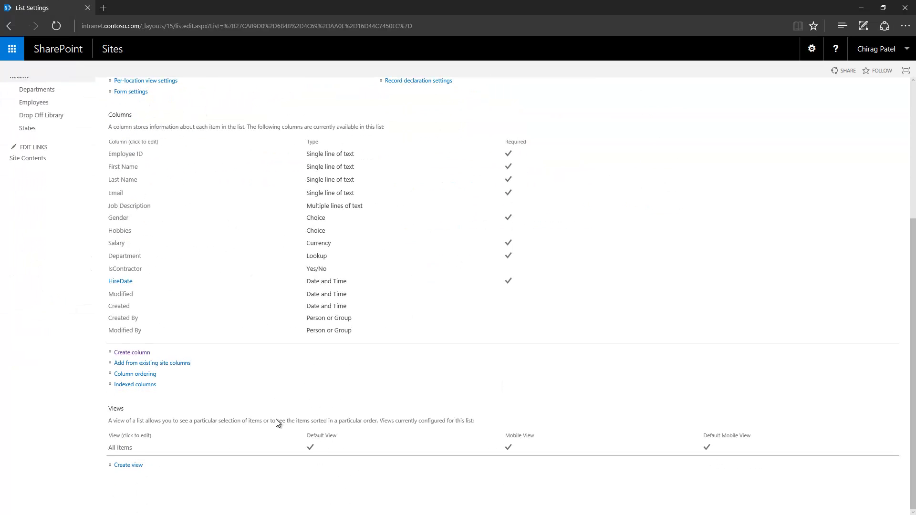
left_click(121, 281)
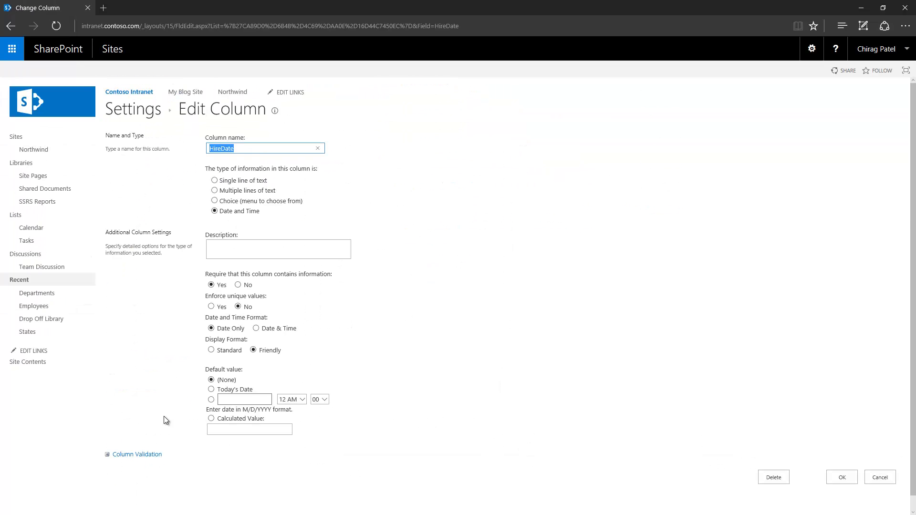
left_click(211, 389)
left_click(843, 478)
- Check that a new employee item prefills HireDate with today's date
left_click(159, 111)
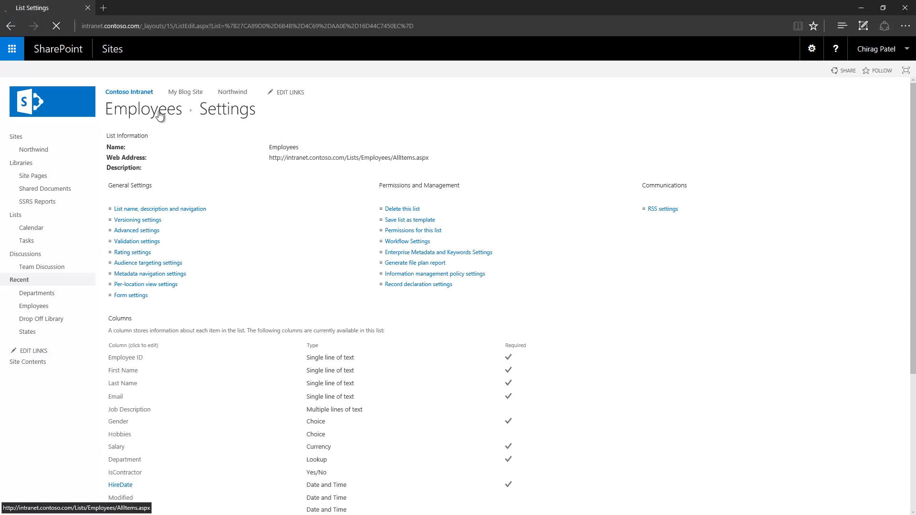
left_click(131, 139)
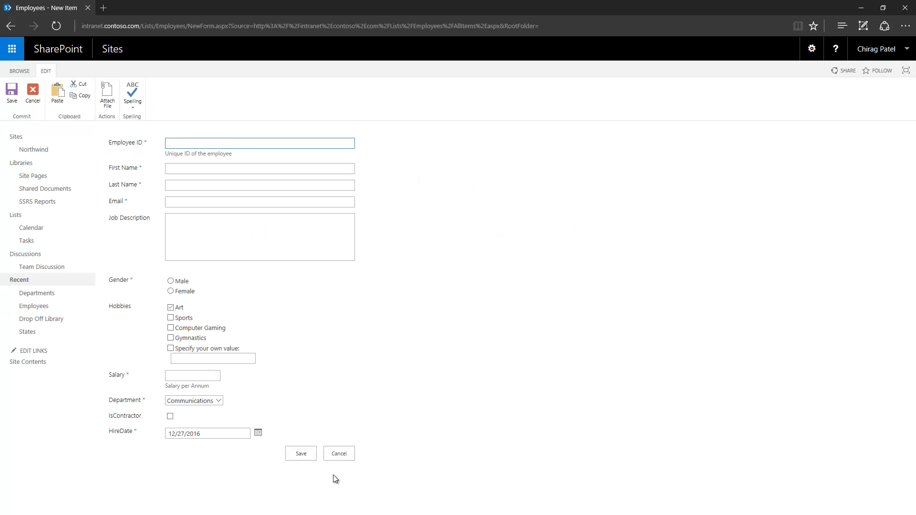
left_click(218, 434)
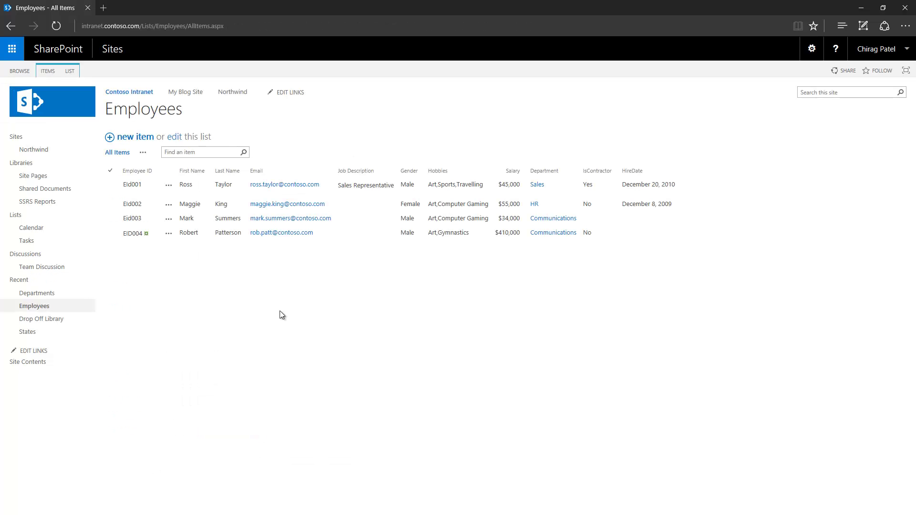
- In list settings, create a column named Manager of type Person or Group
left_click(74, 73)
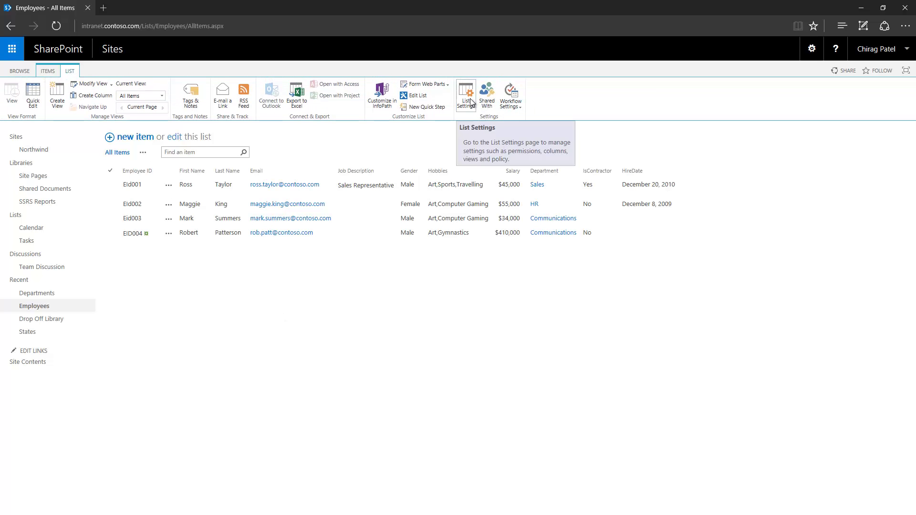
left_click(471, 102)
scroll(387, 363, "down", 5)
left_click(127, 425)
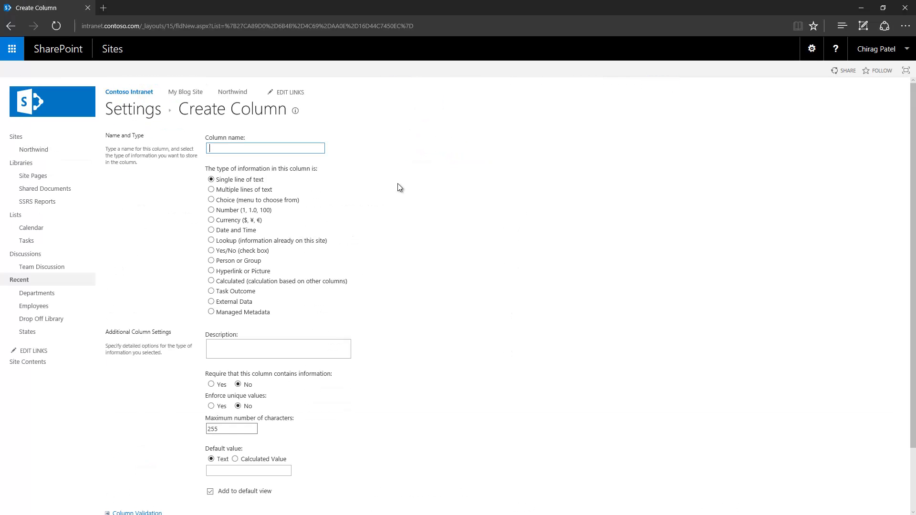
type("Manager")
left_click(212, 261)
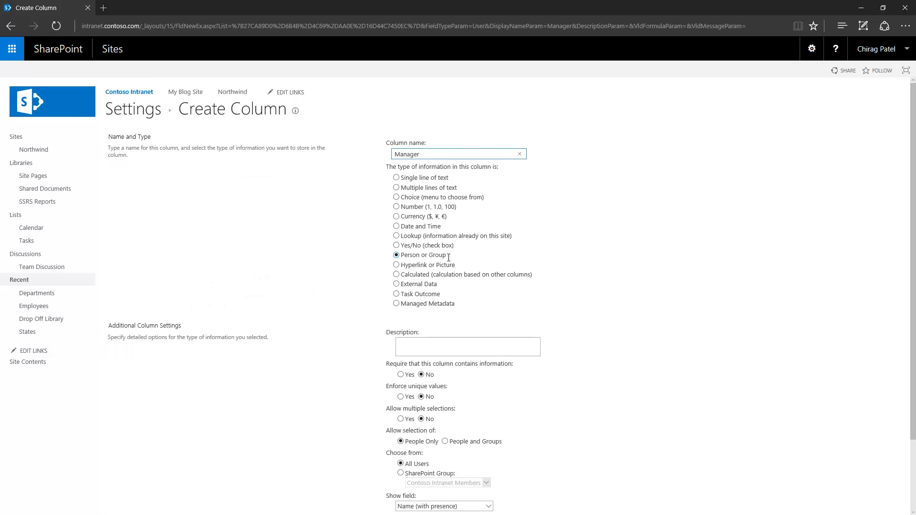
scroll(338, 303, "down", 2)
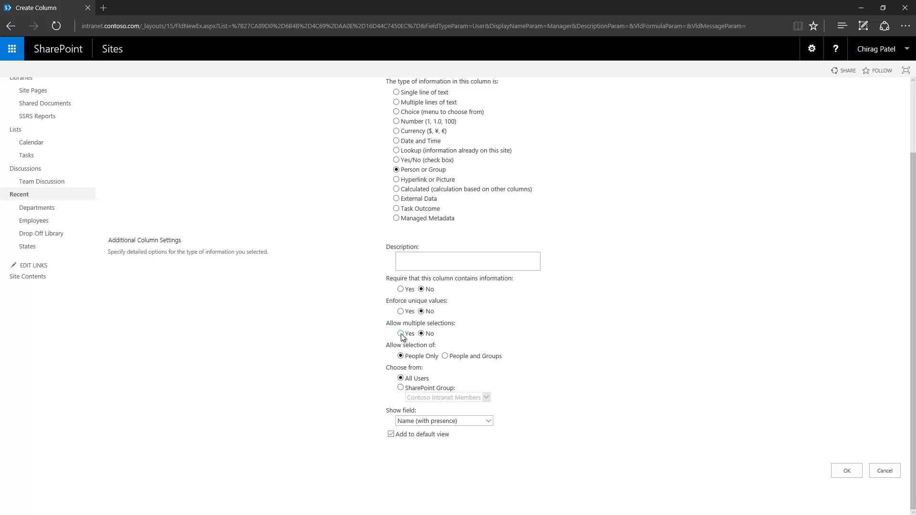
- Review Allow multiple selections and the SharePoint Group choice list for Manager
left_click(401, 335)
left_click(400, 388)
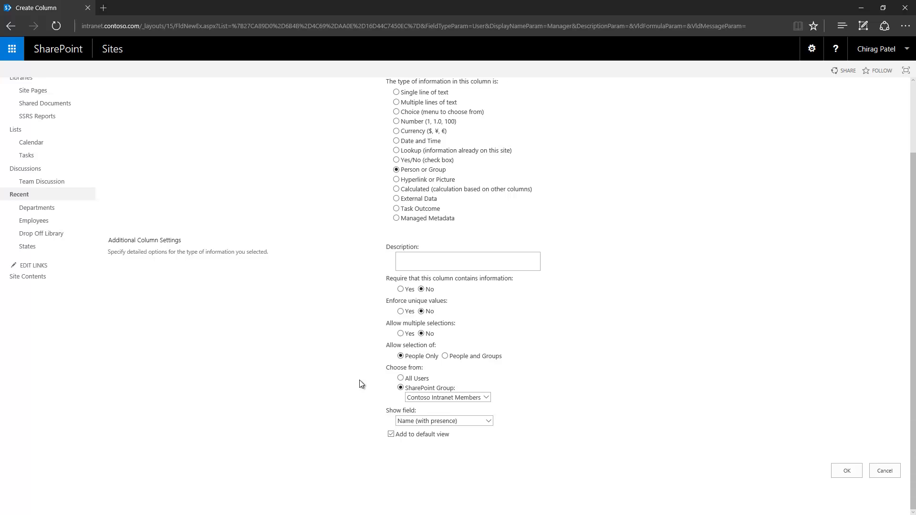
left_click(486, 398)
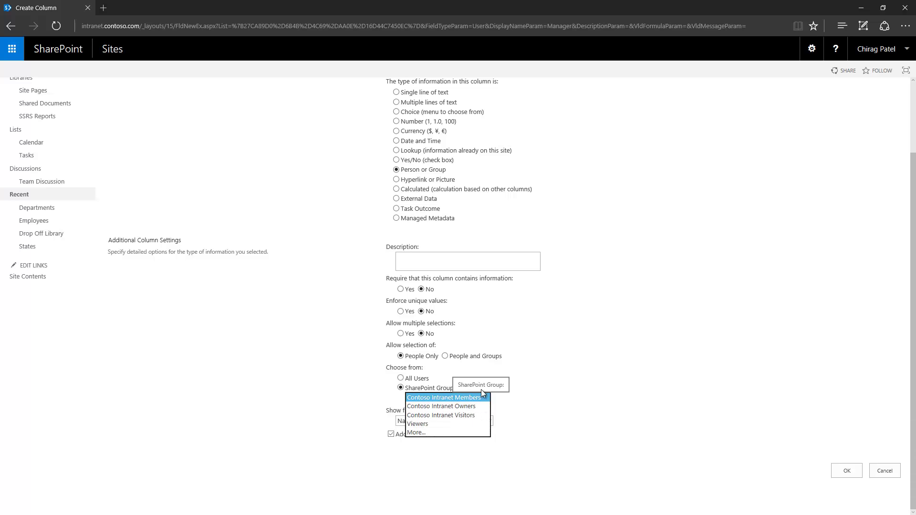
left_click(437, 379)
- Keep choices from All Users, create the Manager column, and return to the list
left_click(417, 380)
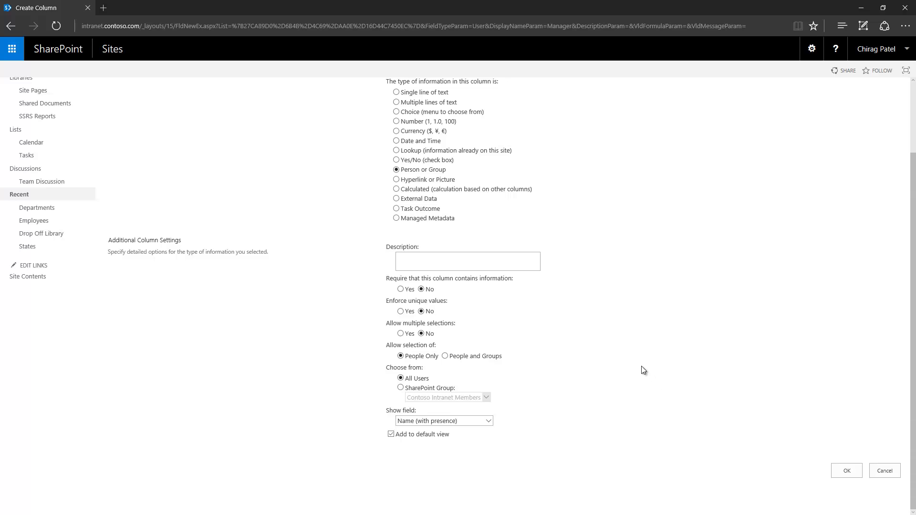
left_click(842, 471)
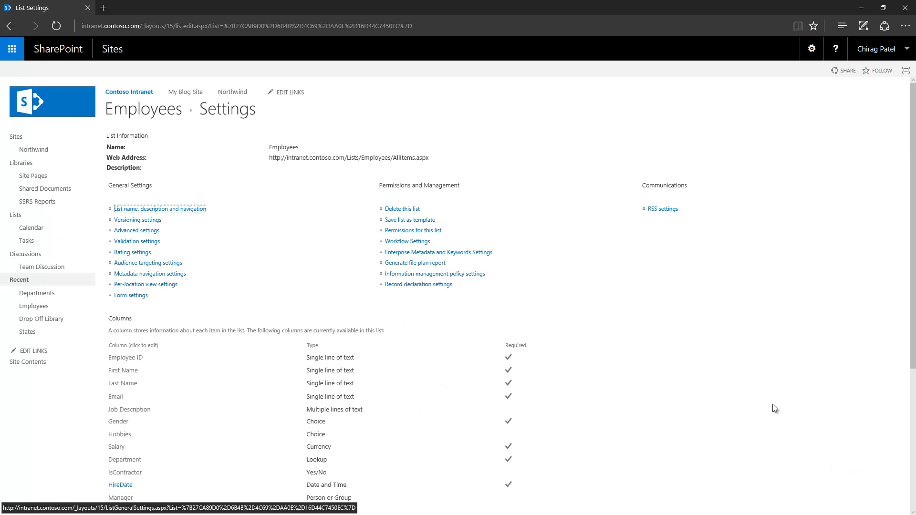
left_click(152, 112)
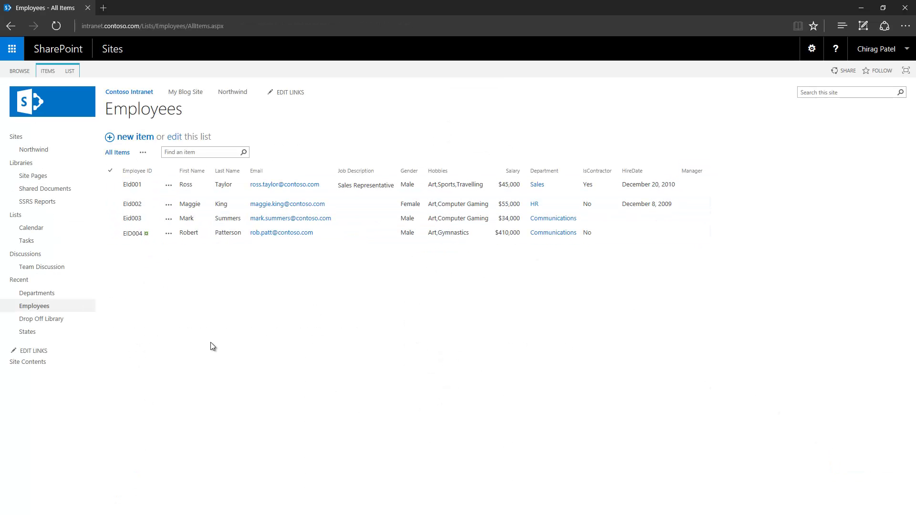
- Edit item EId002, choose the suggested person as its Manager, and save it
left_click(168, 204)
left_click(186, 214)
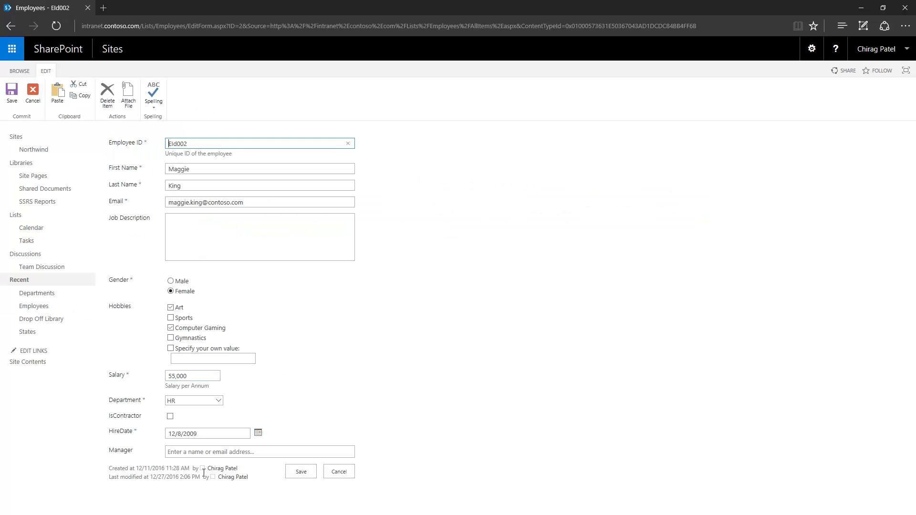
left_click(210, 453)
left_click(376, 453)
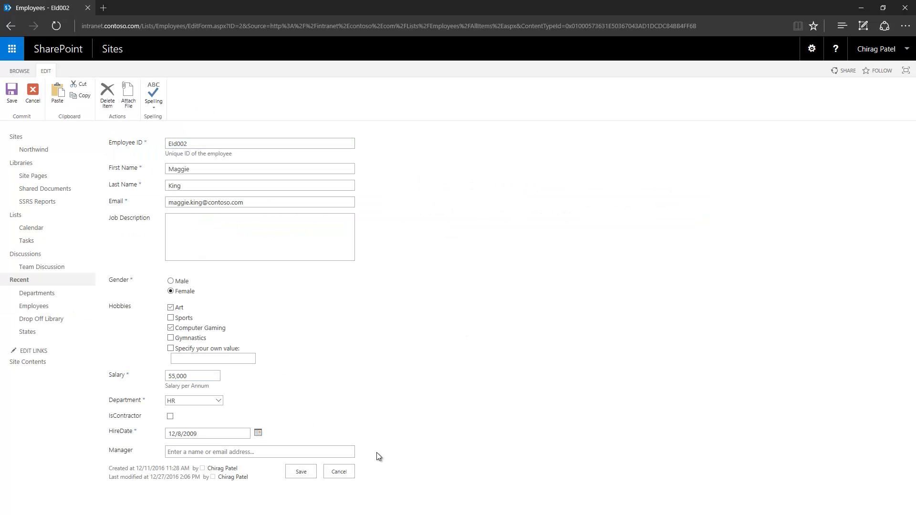
left_click(262, 453)
type("ross")
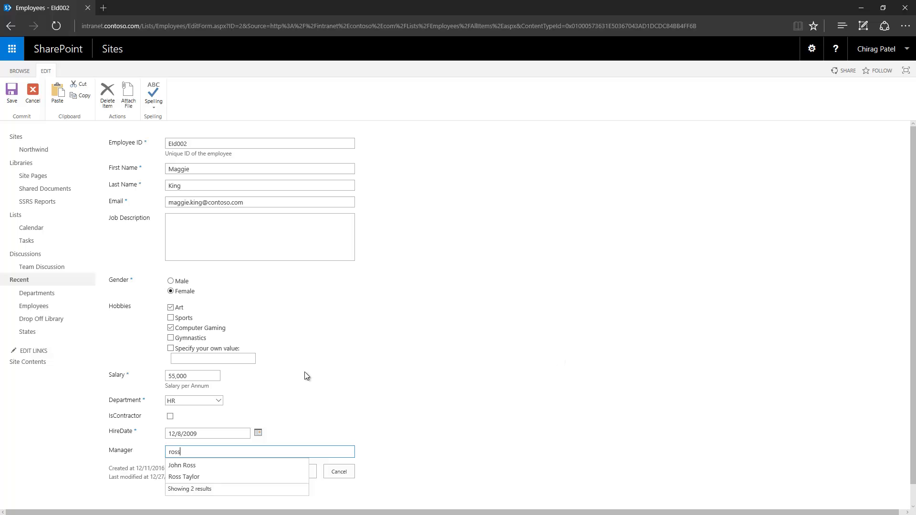
left_click(211, 476)
left_click(301, 473)
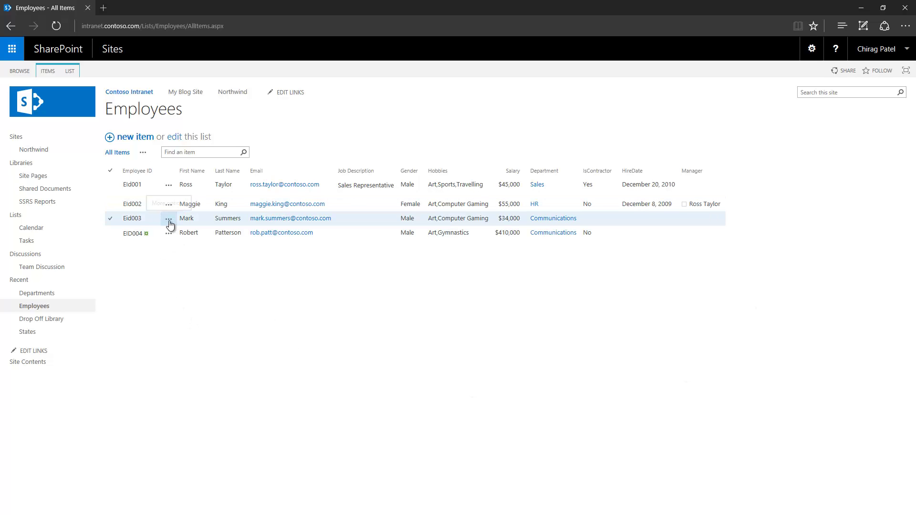
- Edit item EId003 and enter a partial manager name in the Manager people picker
left_click(170, 222)
left_click(184, 231)
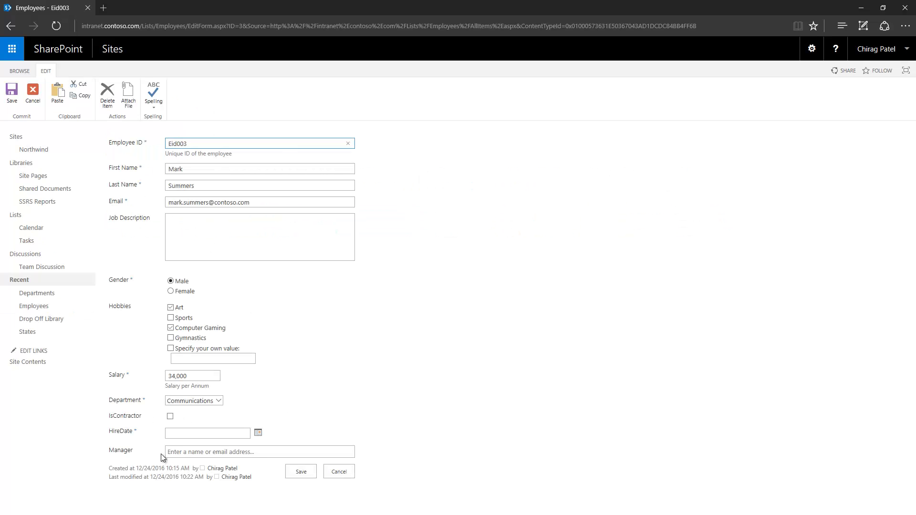
left_click(204, 452)
type("chirag")
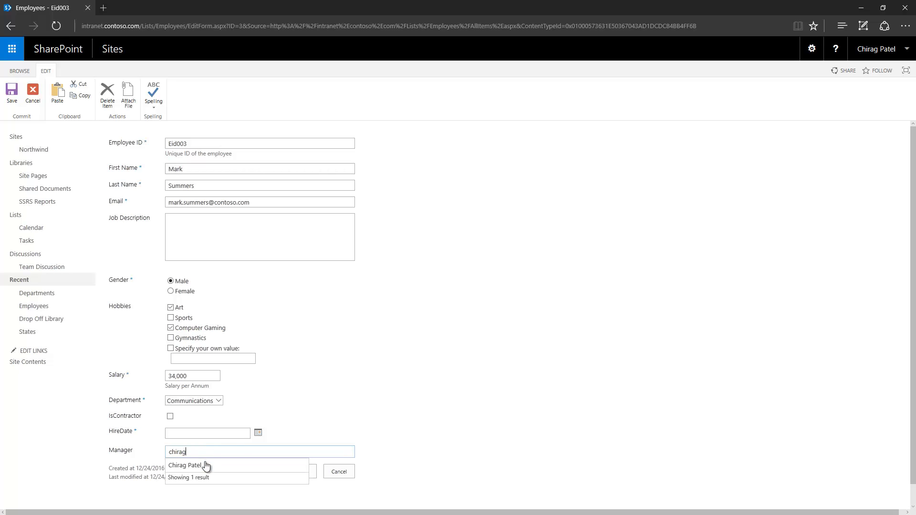
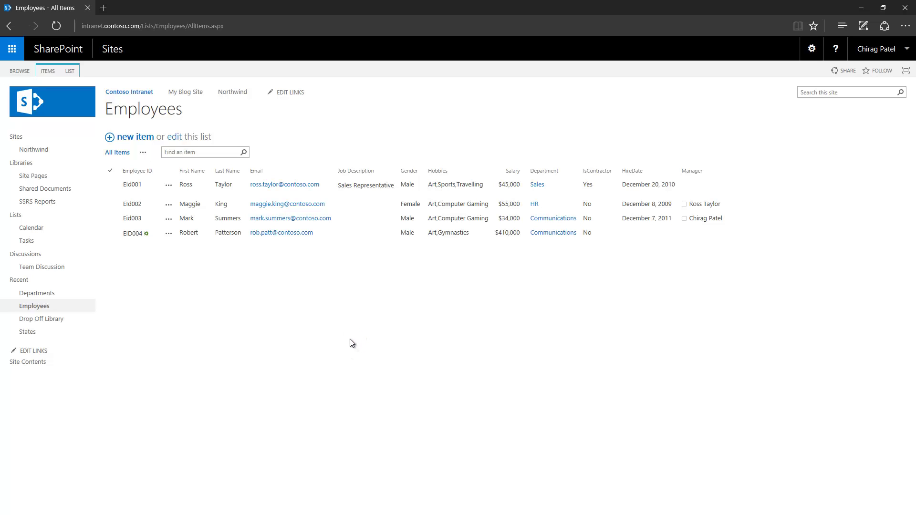
- Restrict the Manager column to people in the Contoso Intranet Members SharePoint group
left_click(70, 70)
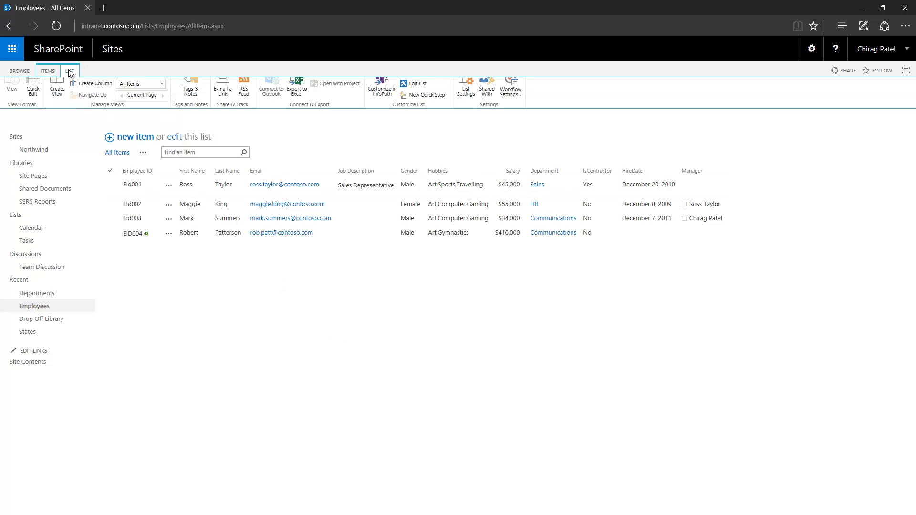
left_click(467, 102)
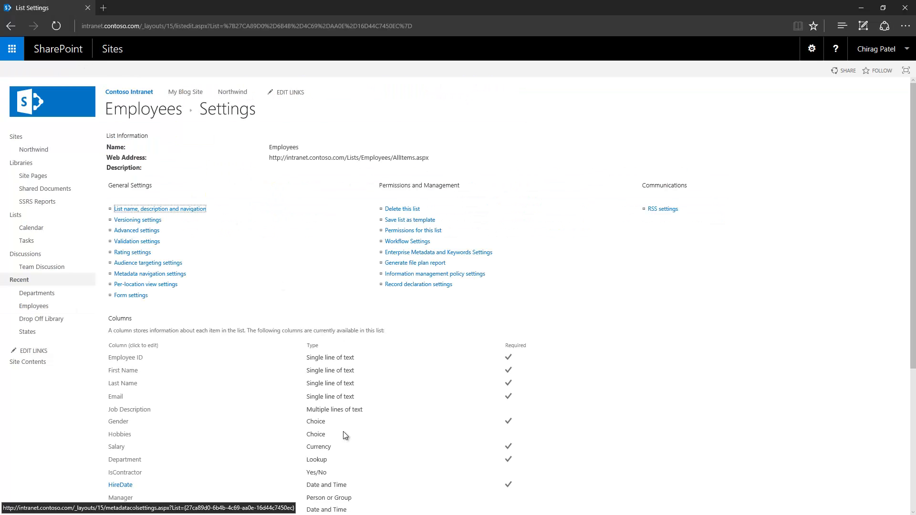
scroll(207, 365, "down", 5)
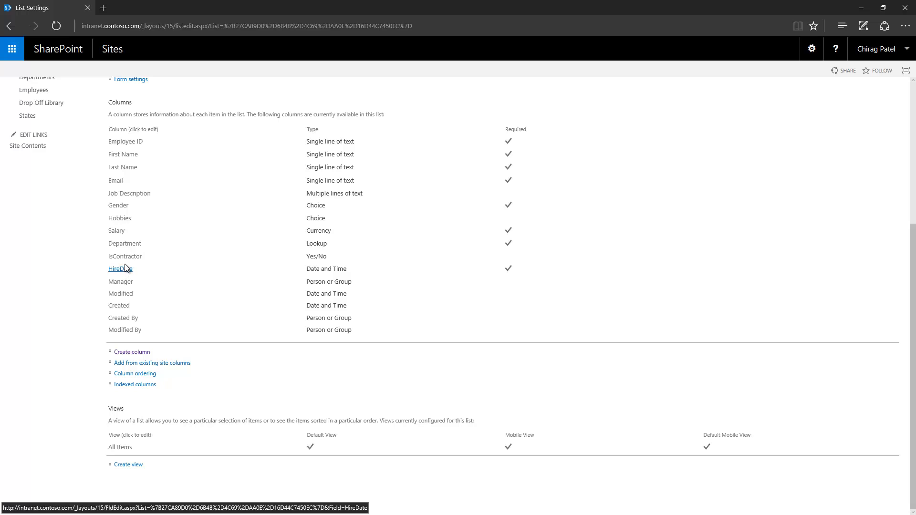
left_click(120, 282)
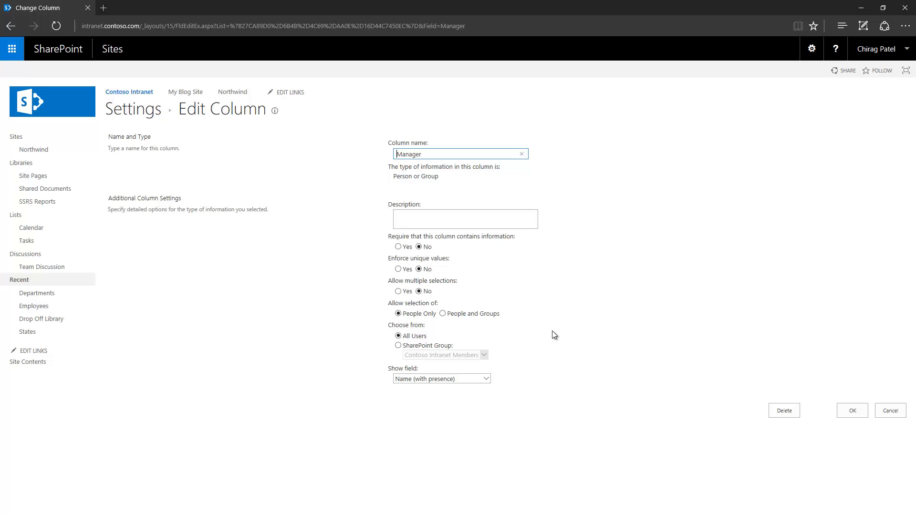
left_click(398, 345)
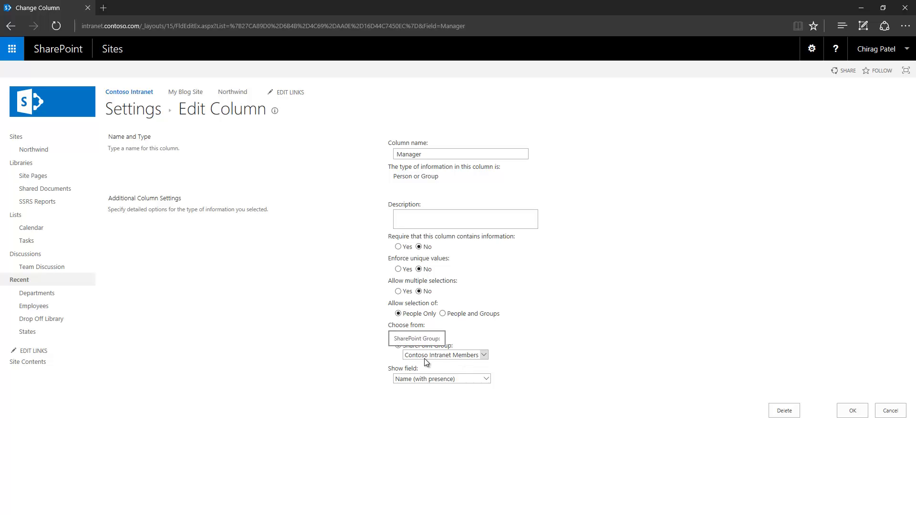
left_click(853, 410)
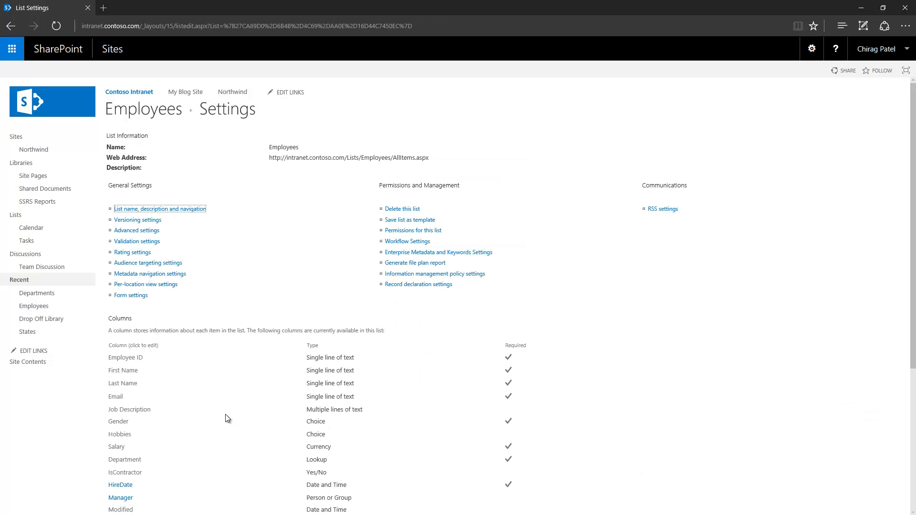
- Check the two members of Contoso Intranet Members under Site permissions, then return to Employees
left_click(812, 48)
left_click(768, 167)
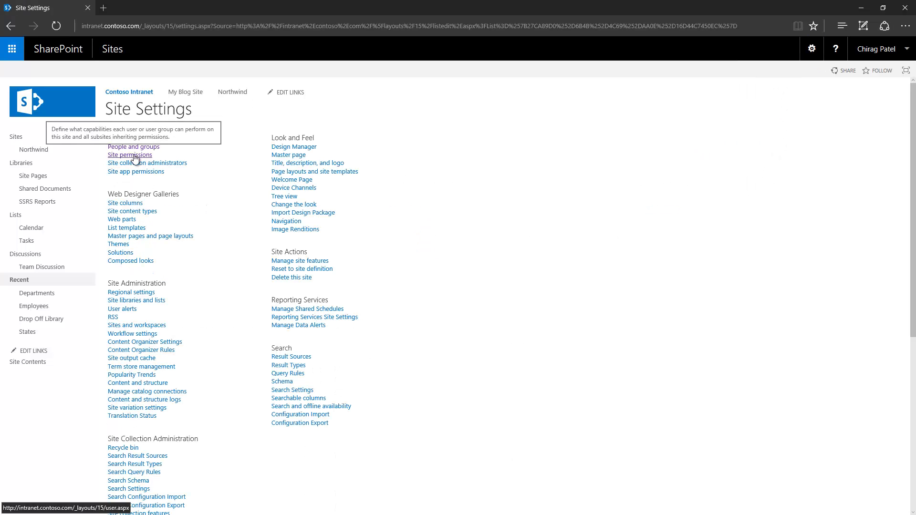
left_click(135, 159)
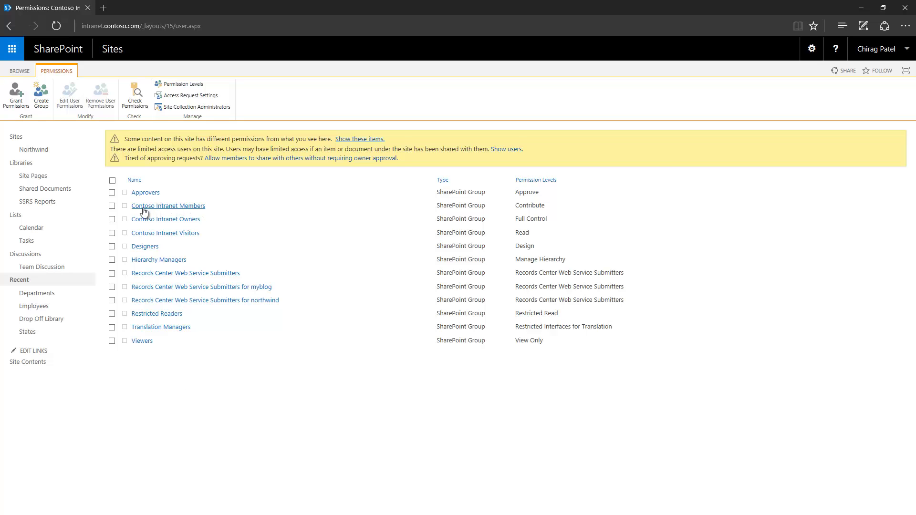
left_click(190, 208)
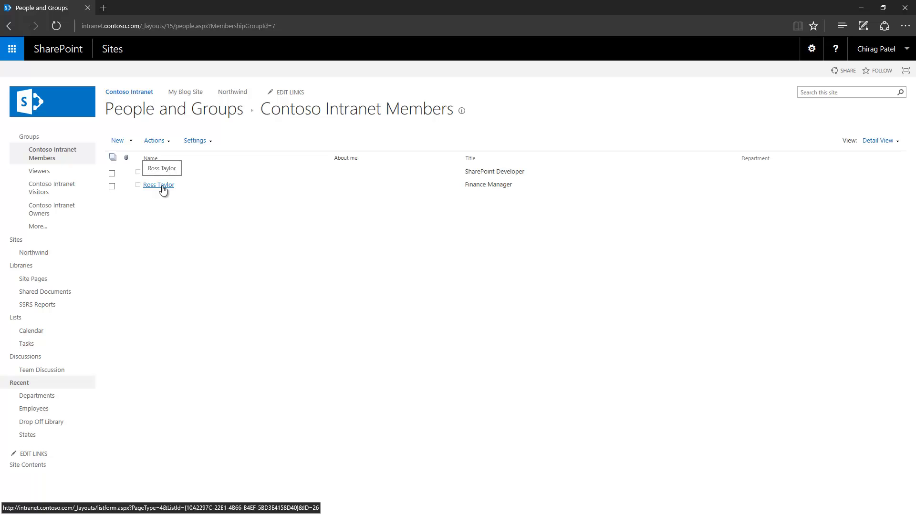
left_click(54, 416)
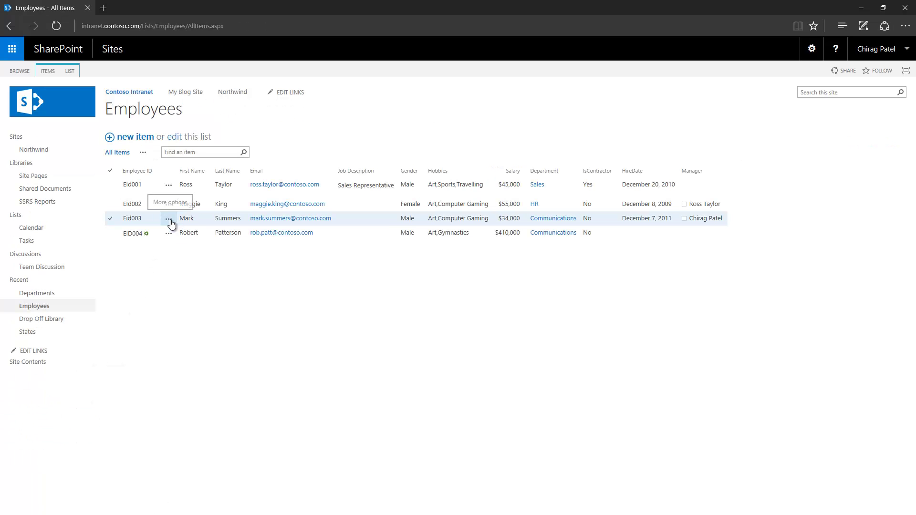
left_click(169, 220)
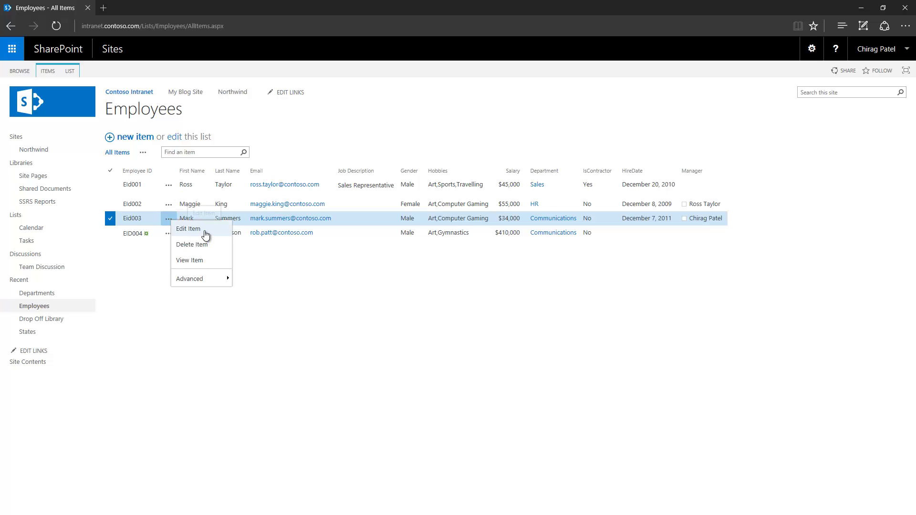
left_click(205, 230)
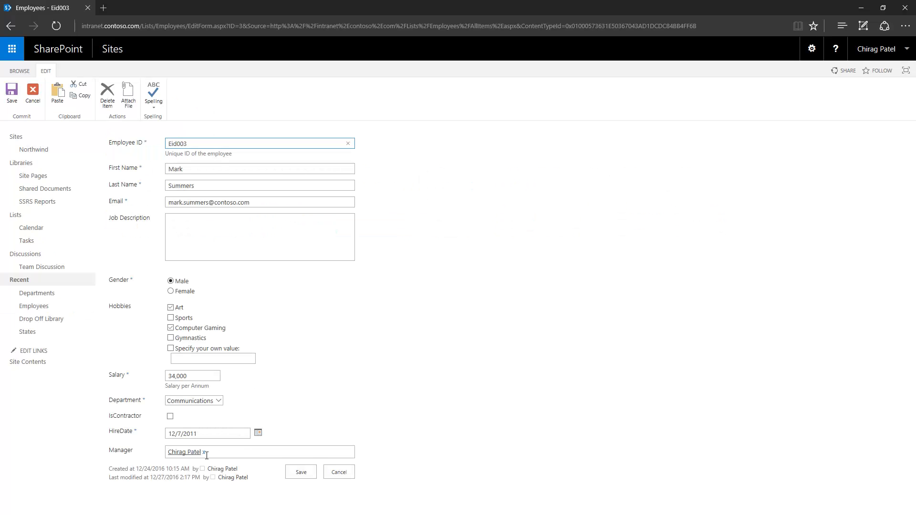
left_click(204, 453)
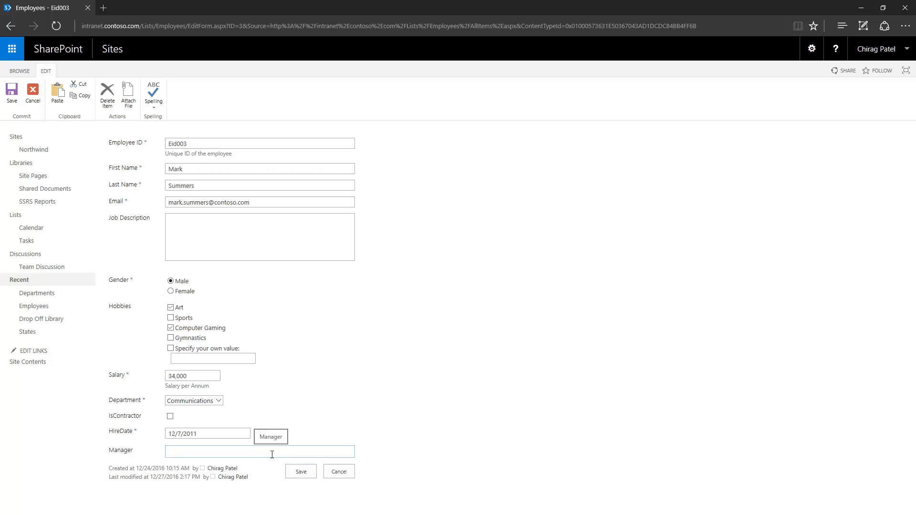
type("ross")
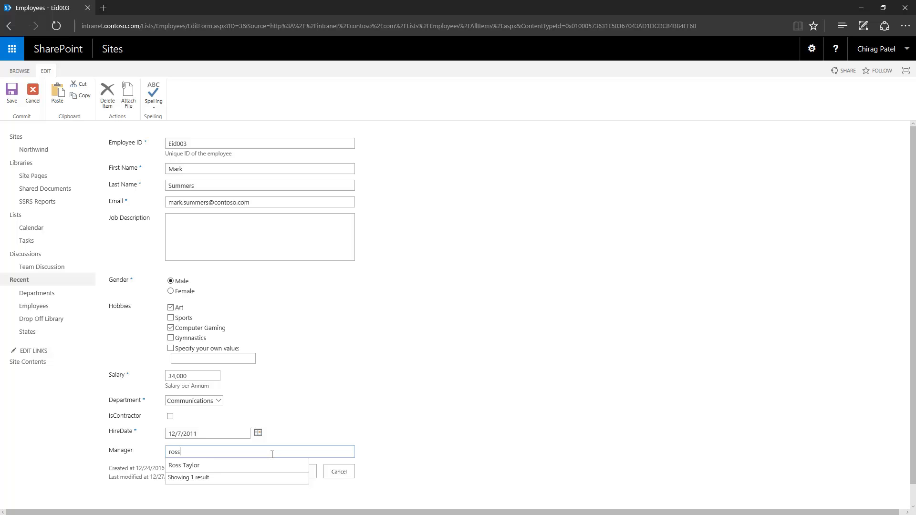
mouse_move(249, 472)
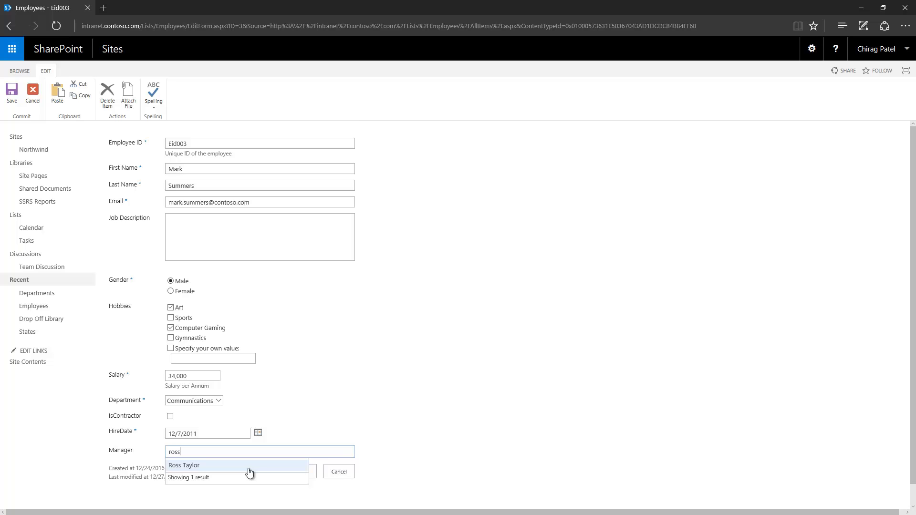
left_click(248, 469)
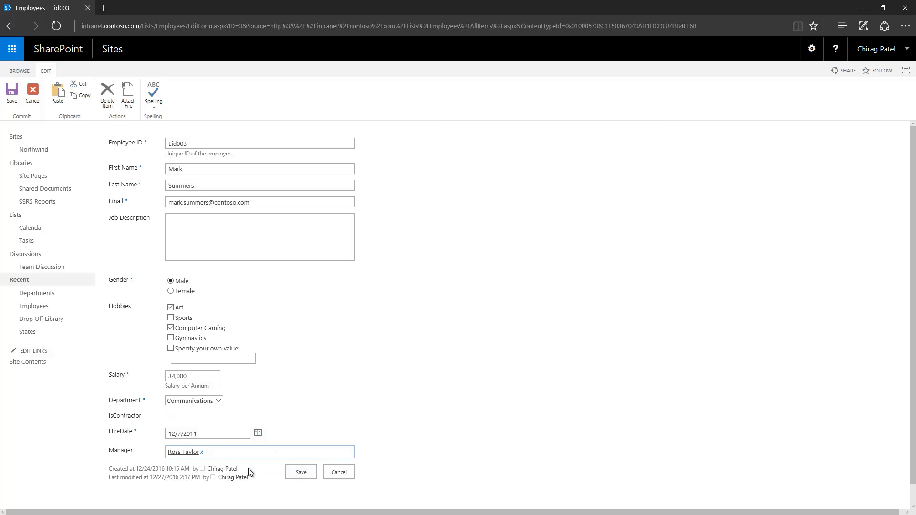
left_click(201, 452)
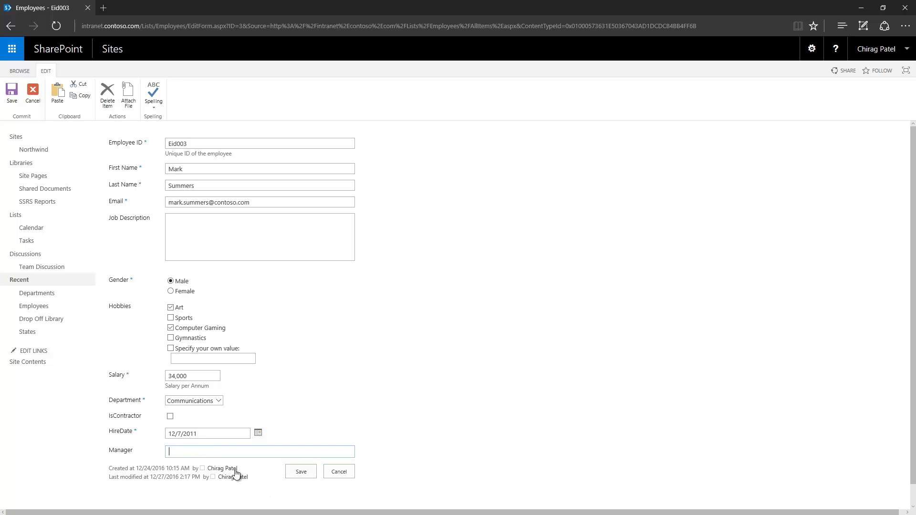
type("chirag")
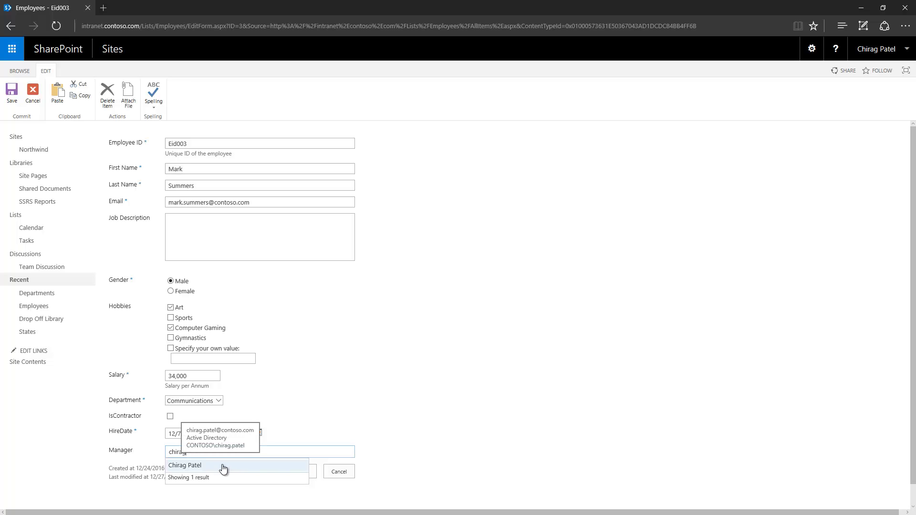
left_click(223, 467)
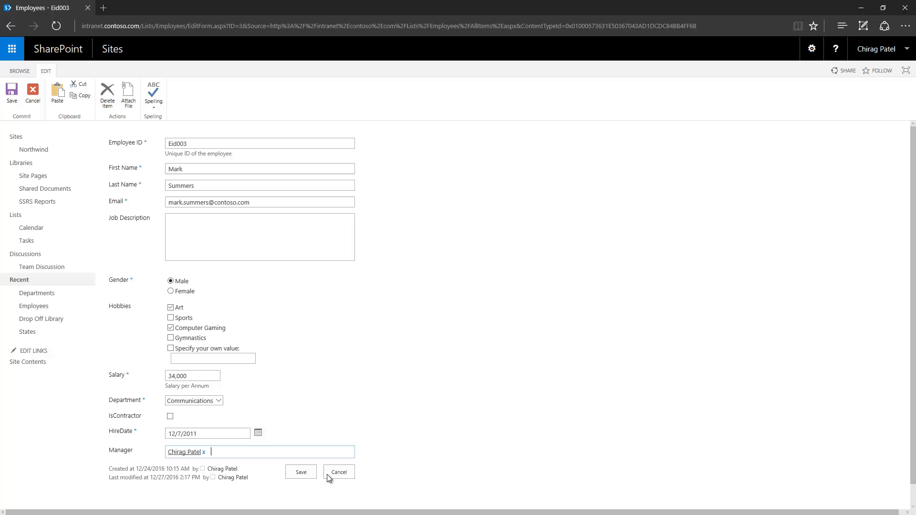
left_click(299, 473)
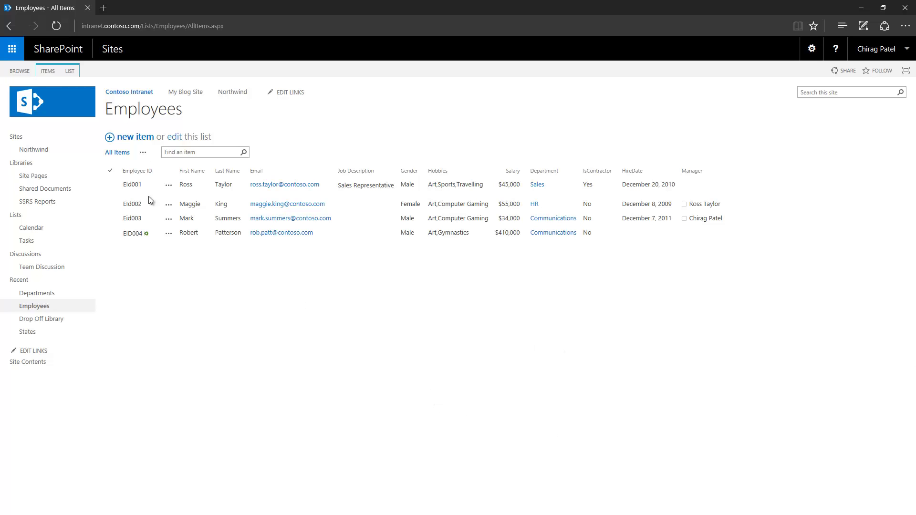
- Set the Manager column's Show field to First name, then return to the Employees list
left_click(72, 70)
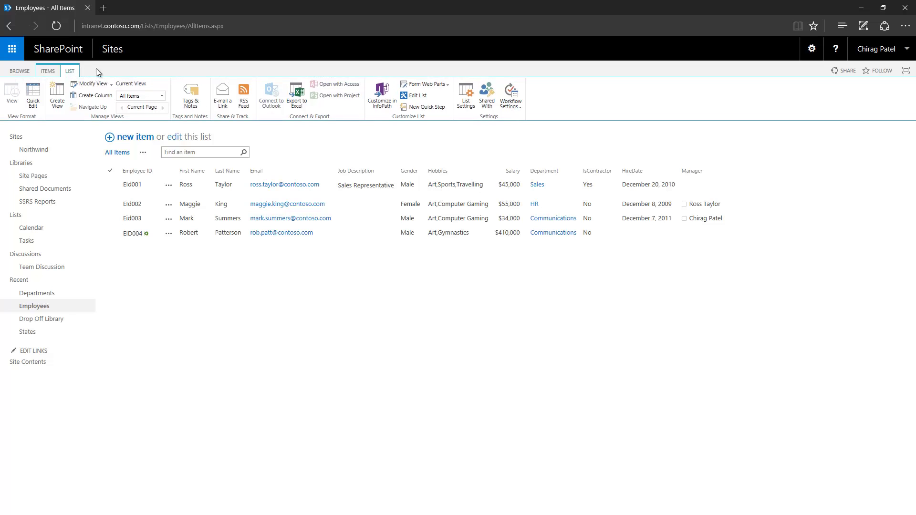
left_click(466, 104)
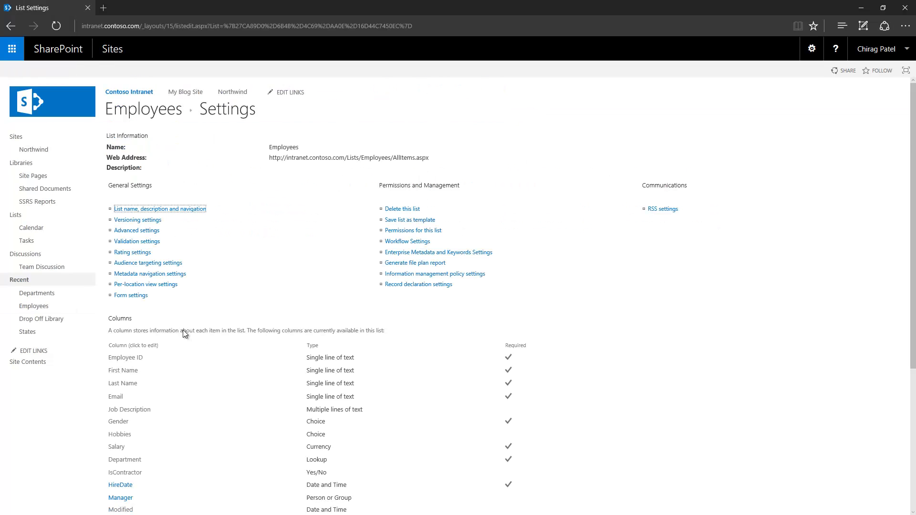
scroll(182, 330, "down", 5)
left_click(125, 282)
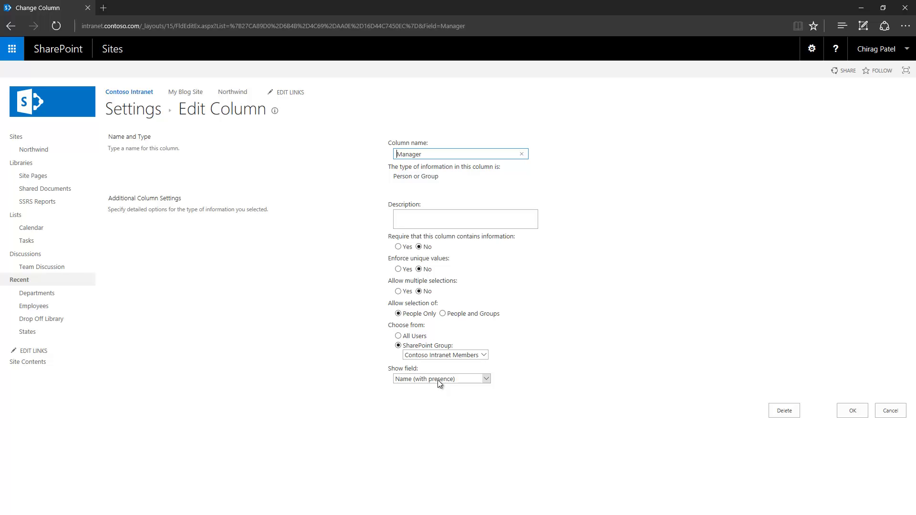
left_click(438, 380)
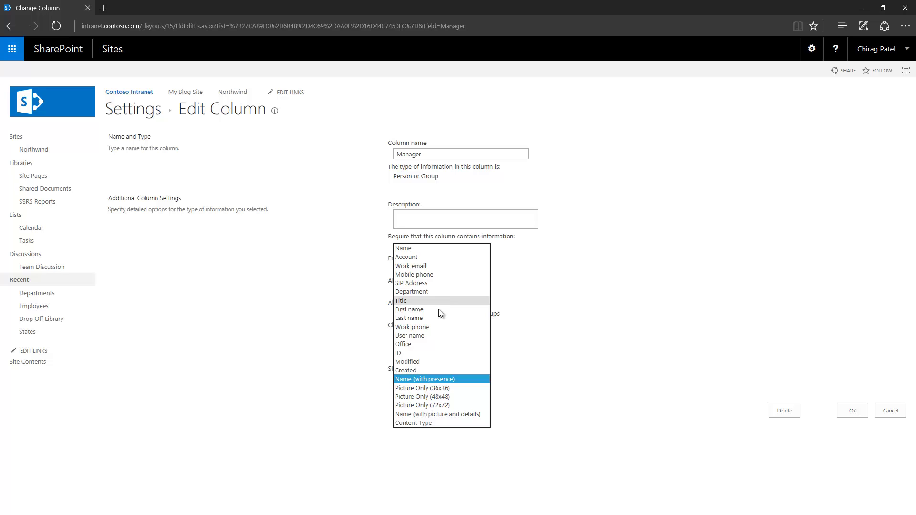
left_click(439, 310)
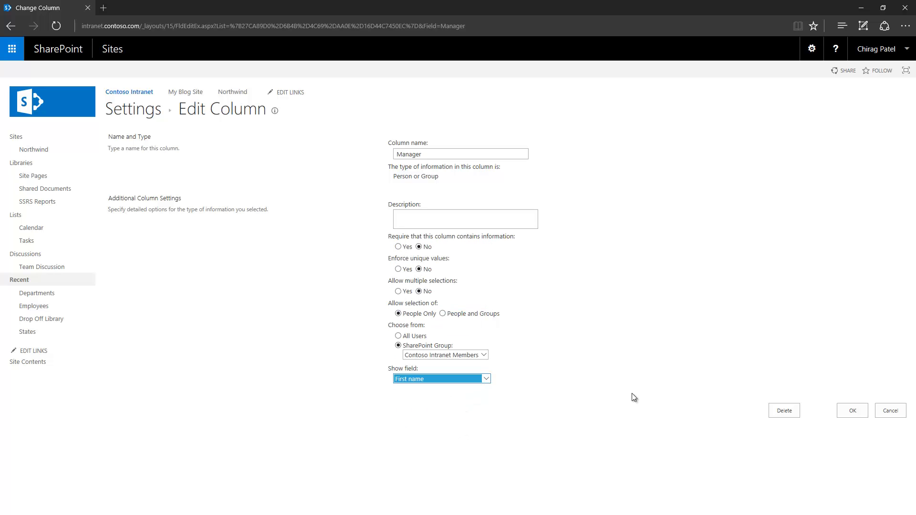
left_click(849, 415)
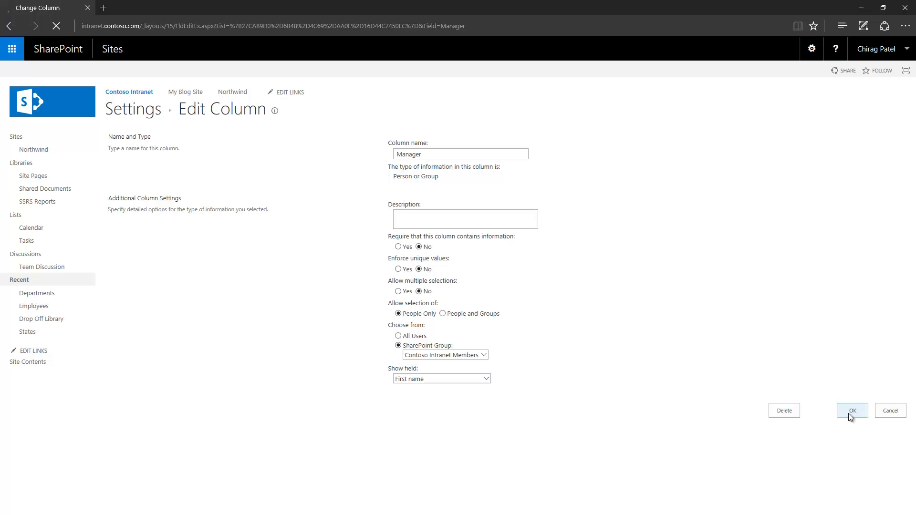
left_click(132, 119)
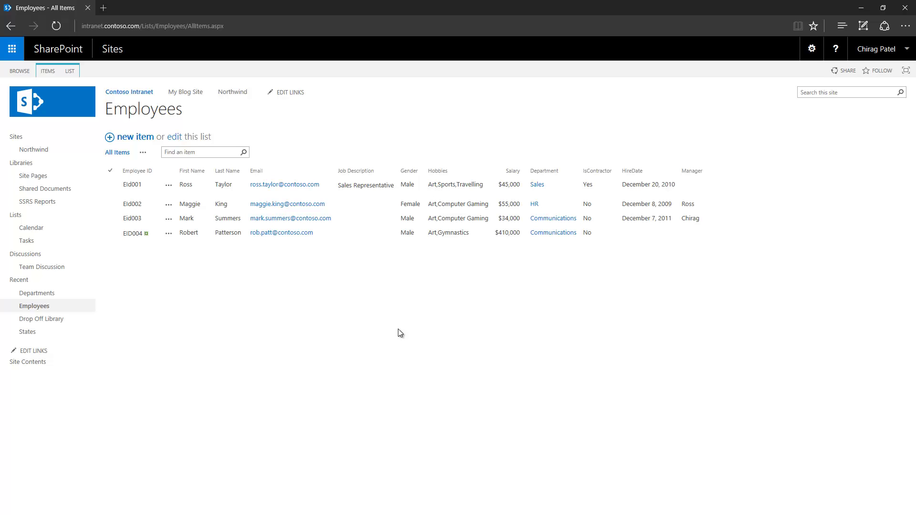
- Add a Hyperlink or Picture column named Profile Picture, formatted as Picture
key("ctrl+k")
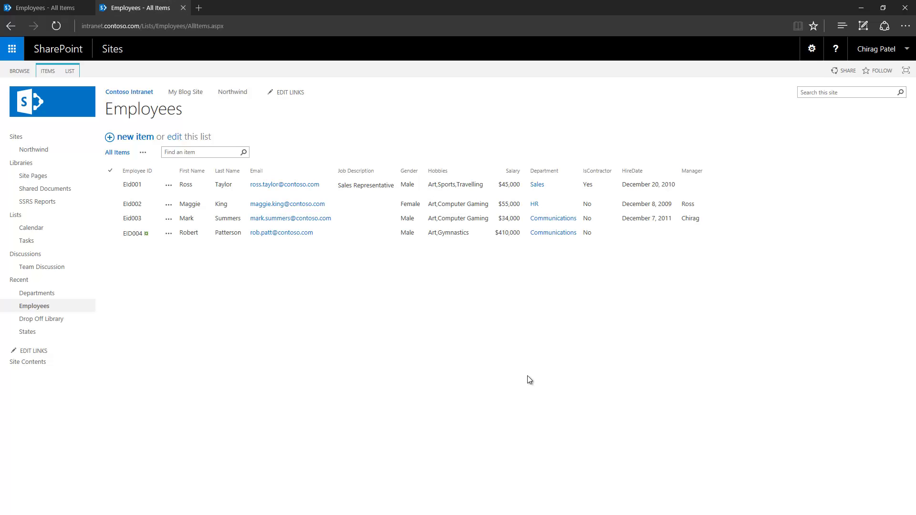
left_click(70, 71)
left_click(469, 102)
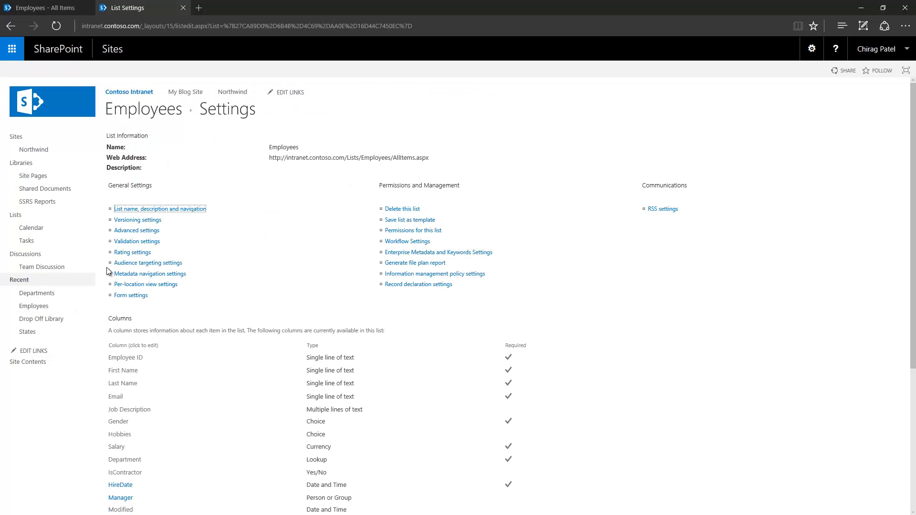
scroll(149, 382, "down", 2)
left_click(136, 437)
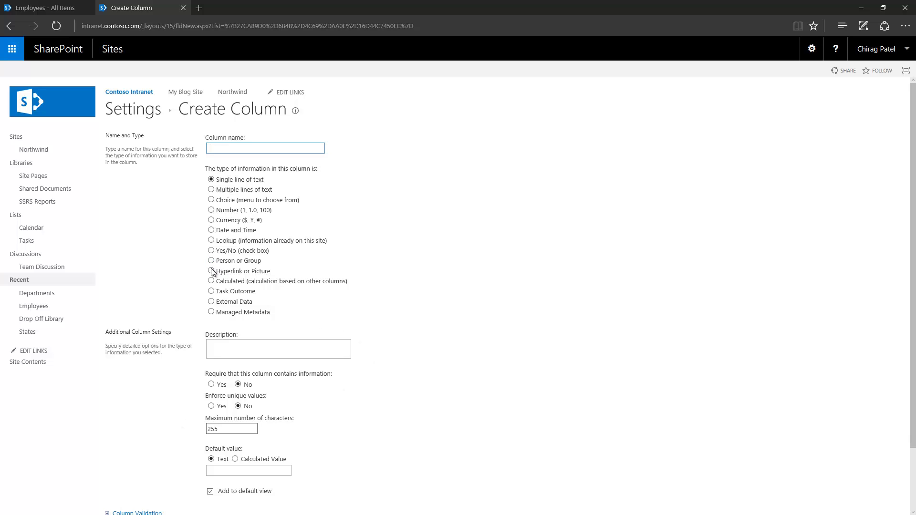
left_click(211, 271)
left_click(247, 148)
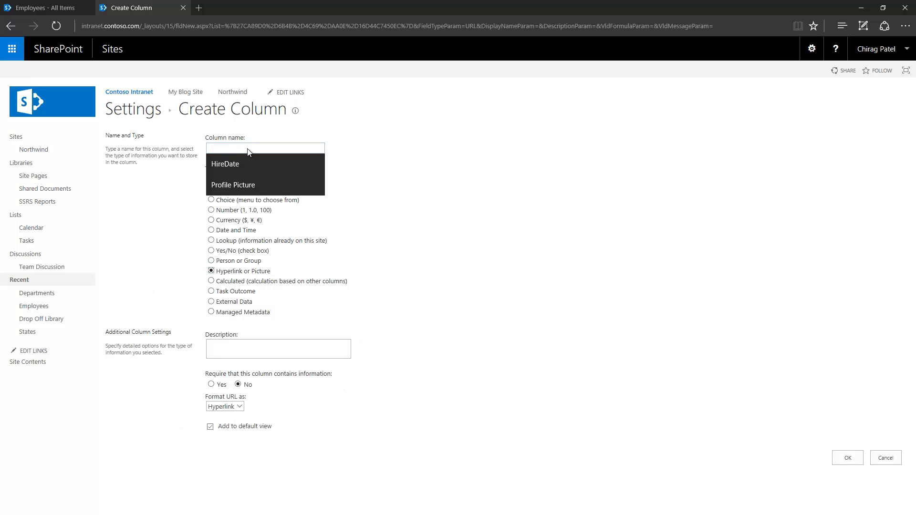
left_click(284, 185)
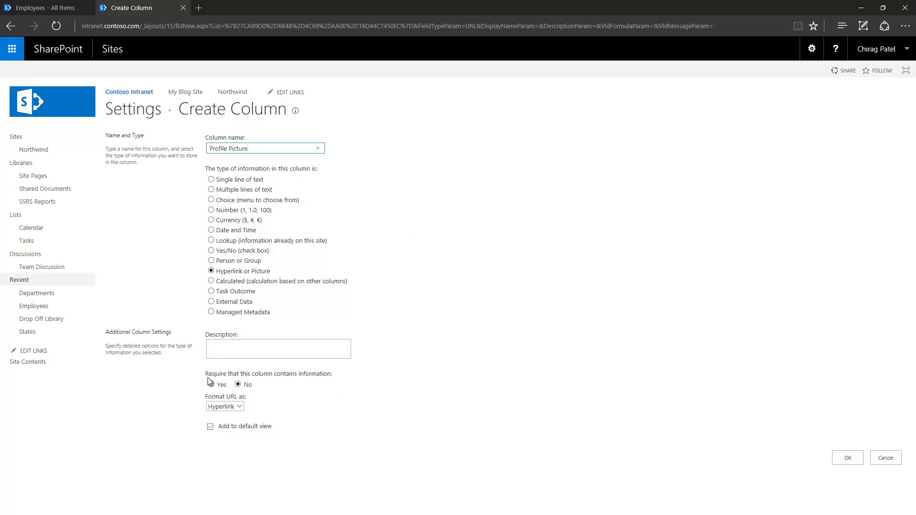
left_click(243, 408)
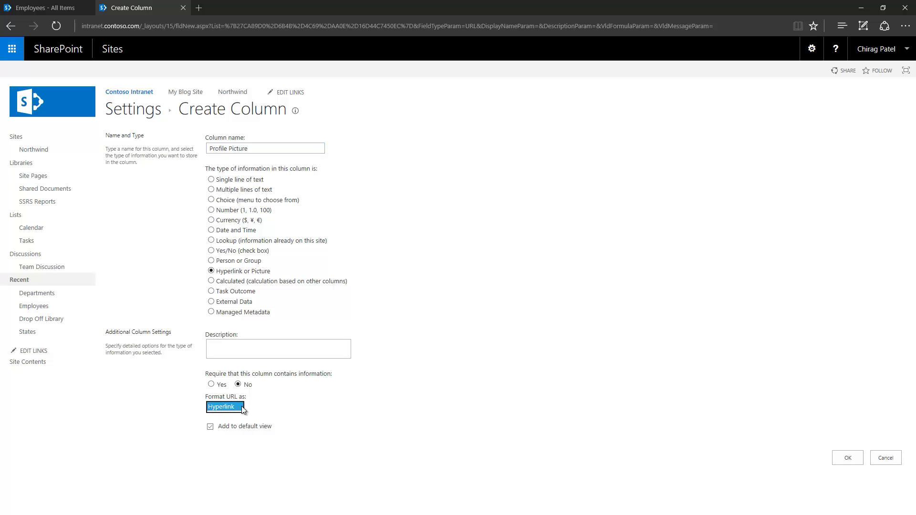
left_click(236, 416)
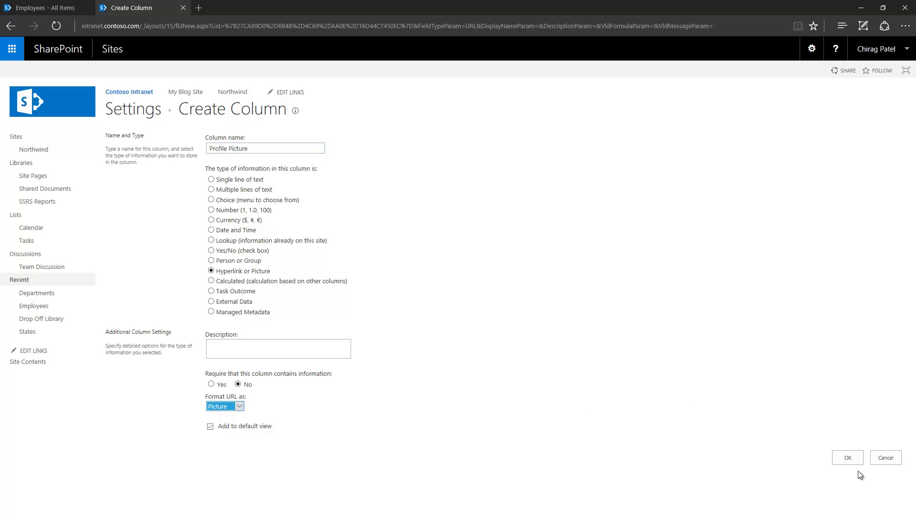
left_click(847, 459)
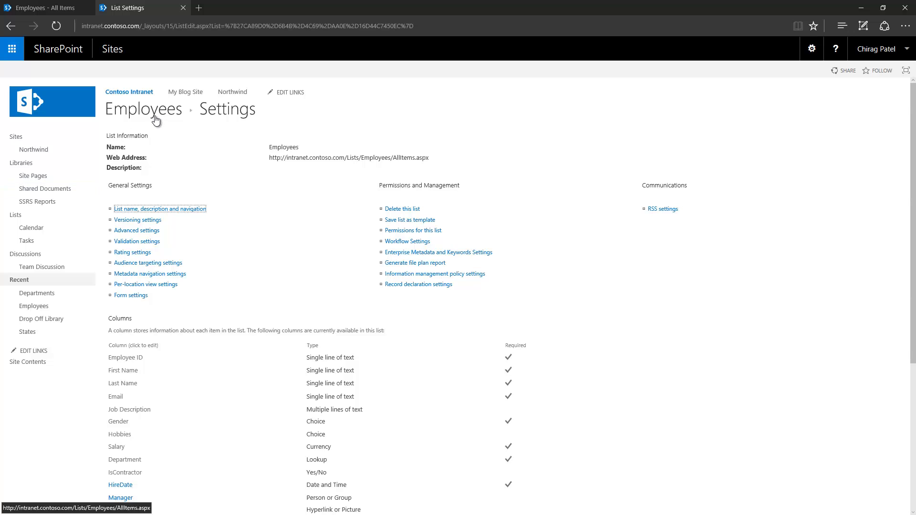
left_click(152, 113)
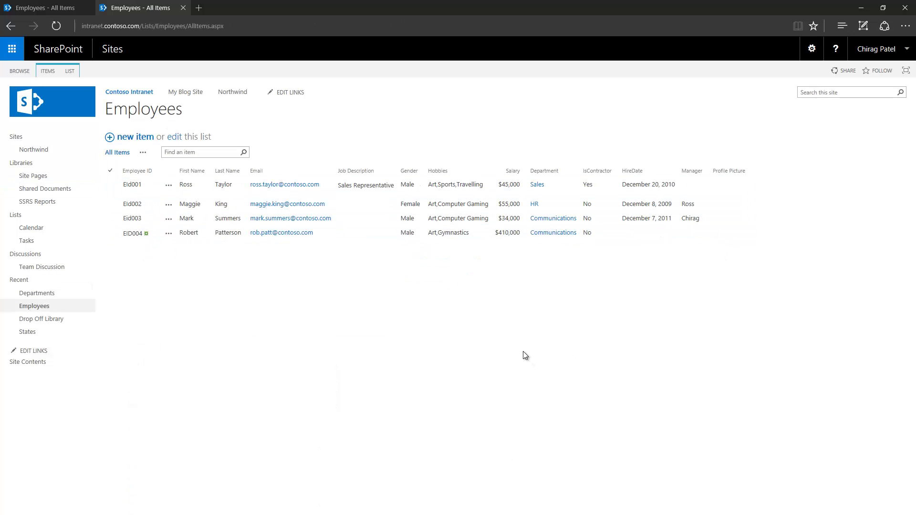
- Open the Site Collection Images library and open the employee's image in a new tab
left_click(811, 51)
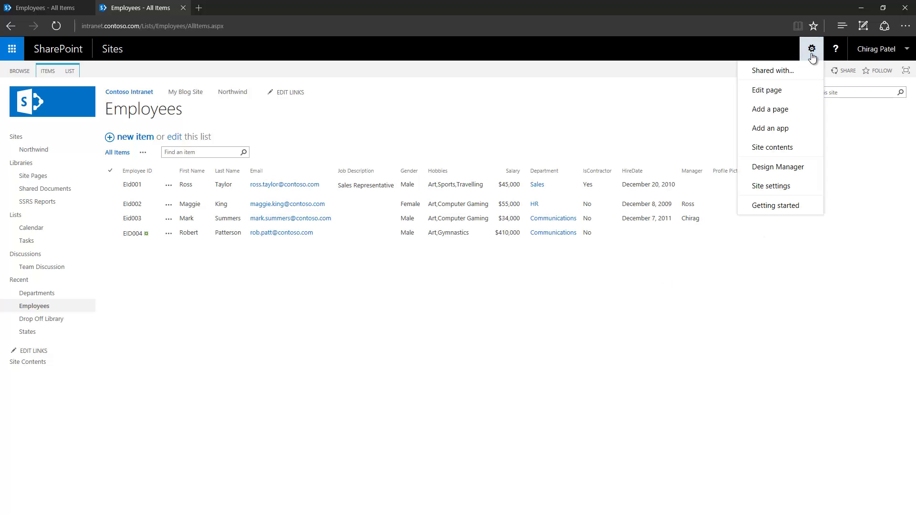
left_click(772, 148)
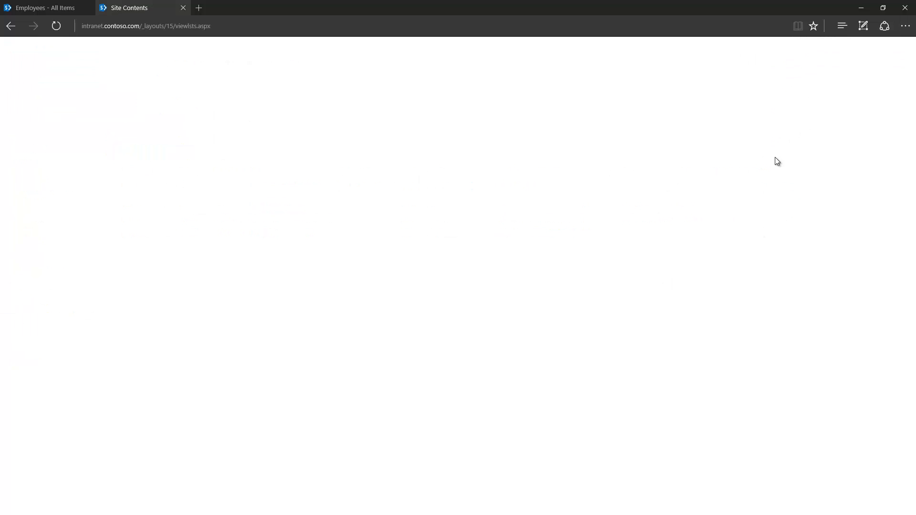
left_click(767, 270)
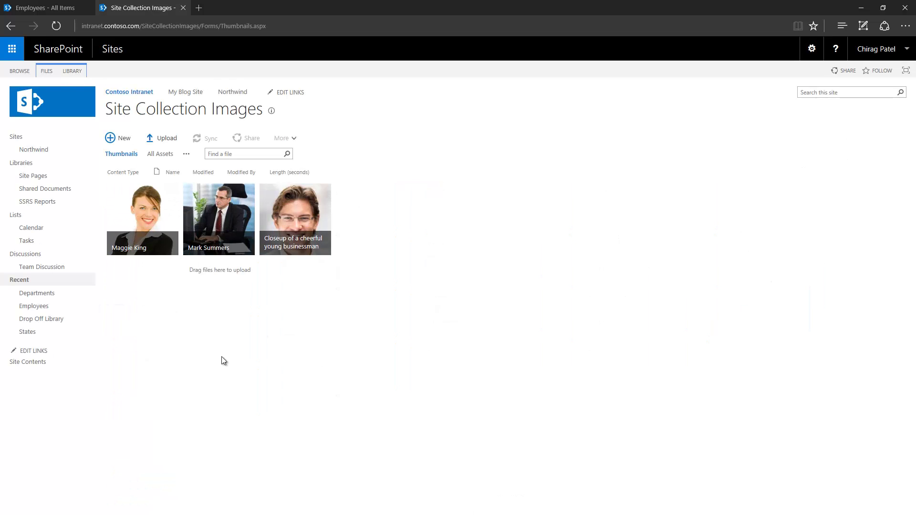
mouse_move(152, 227)
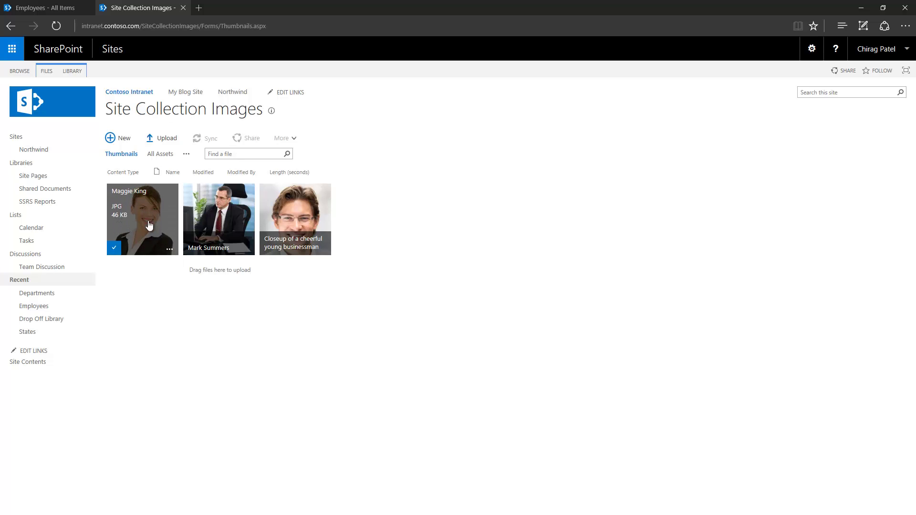
right_click(146, 217)
left_click(164, 222)
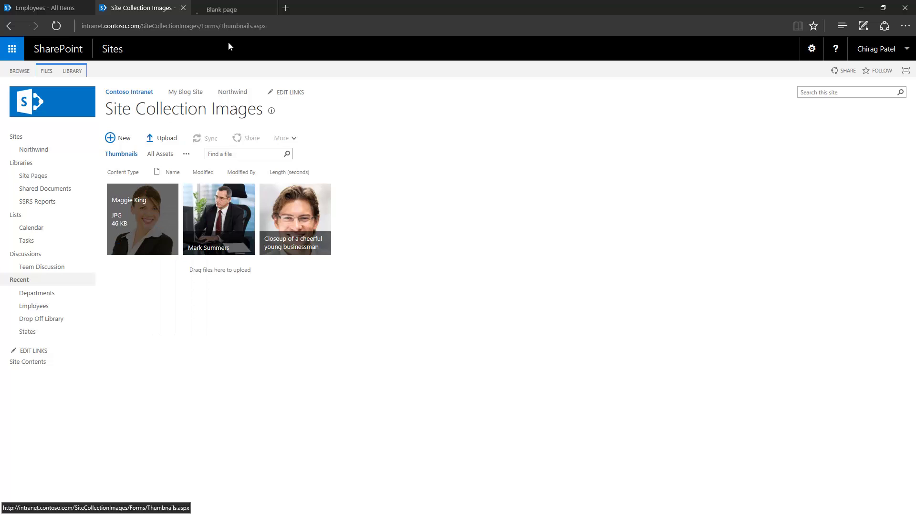
left_click(233, 8)
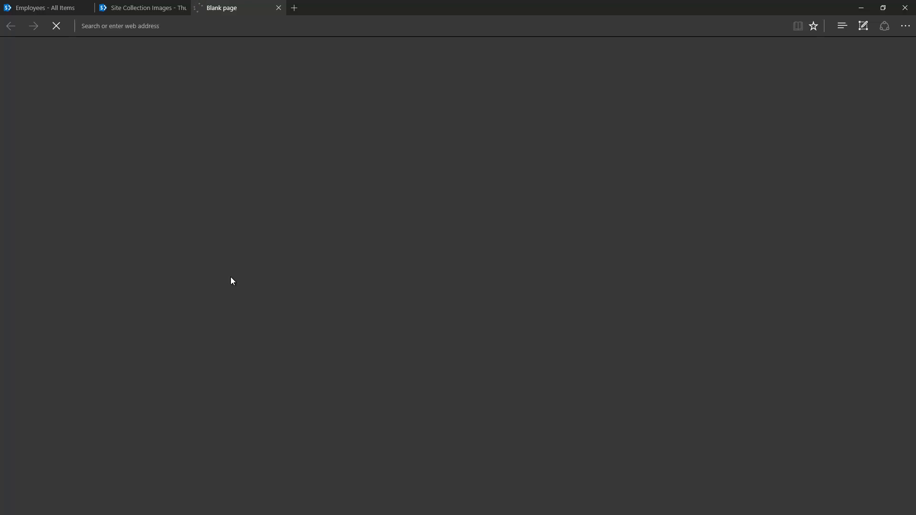
- Open the employee photo's properties page and copy the JPG file's web address
left_click(134, 10)
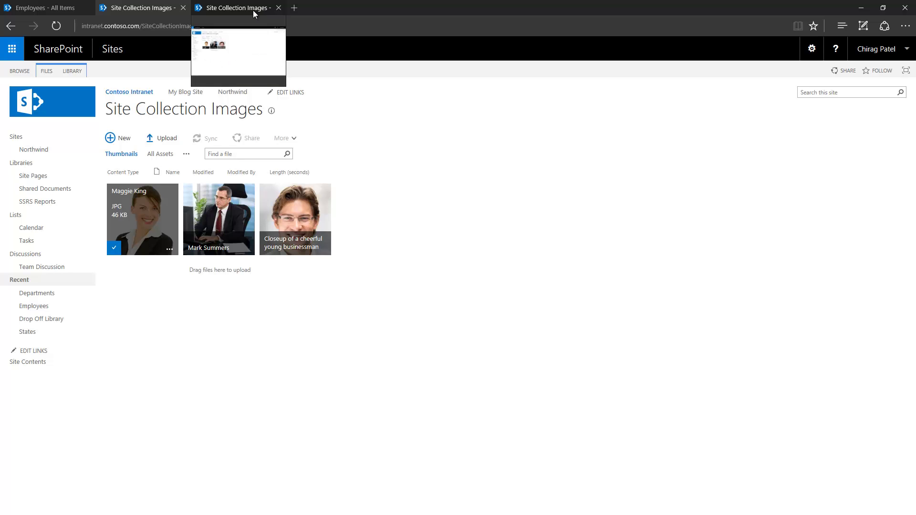
left_click(253, 10)
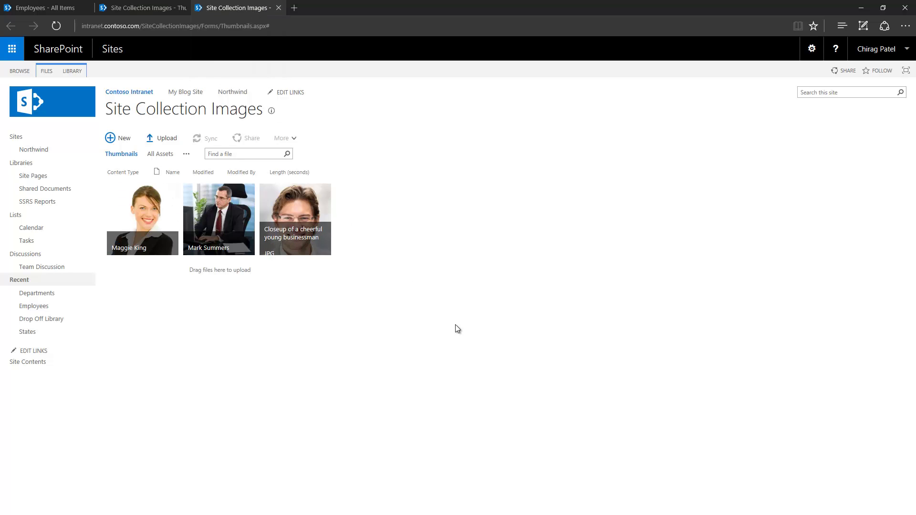
left_click(122, 213)
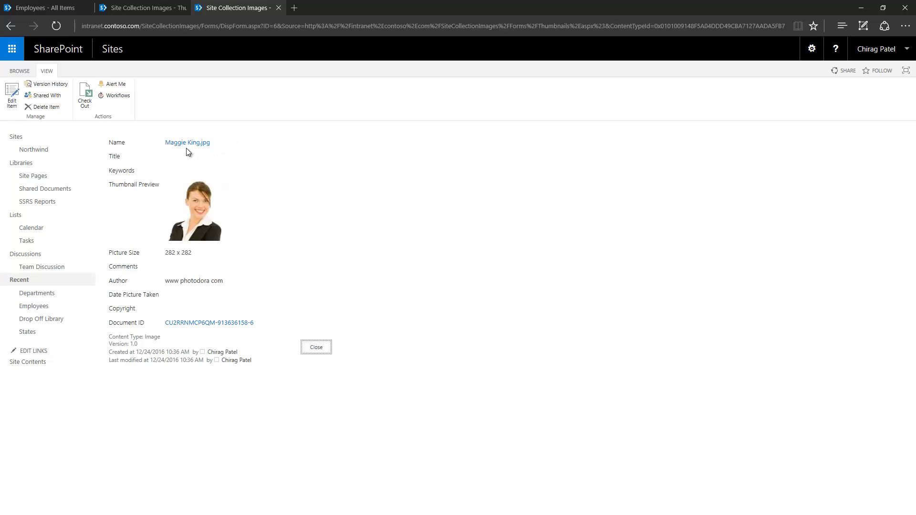
right_click(187, 143)
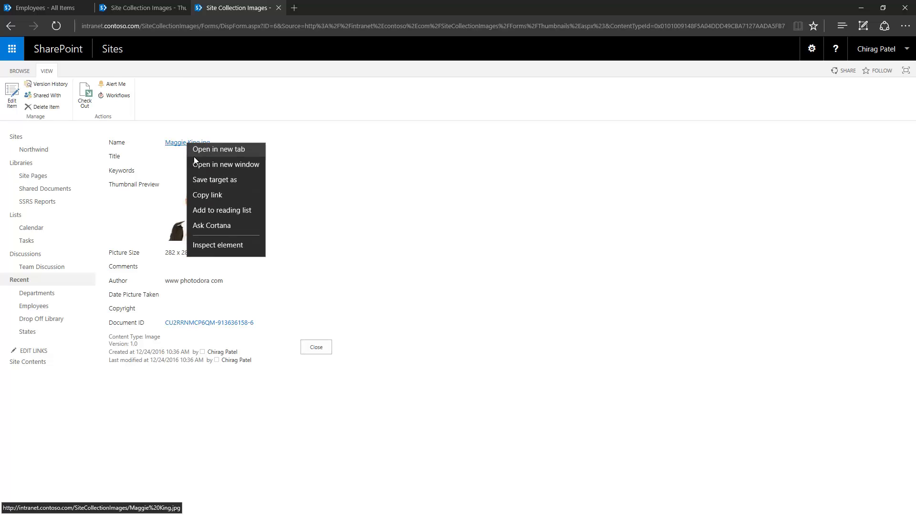
left_click(224, 202)
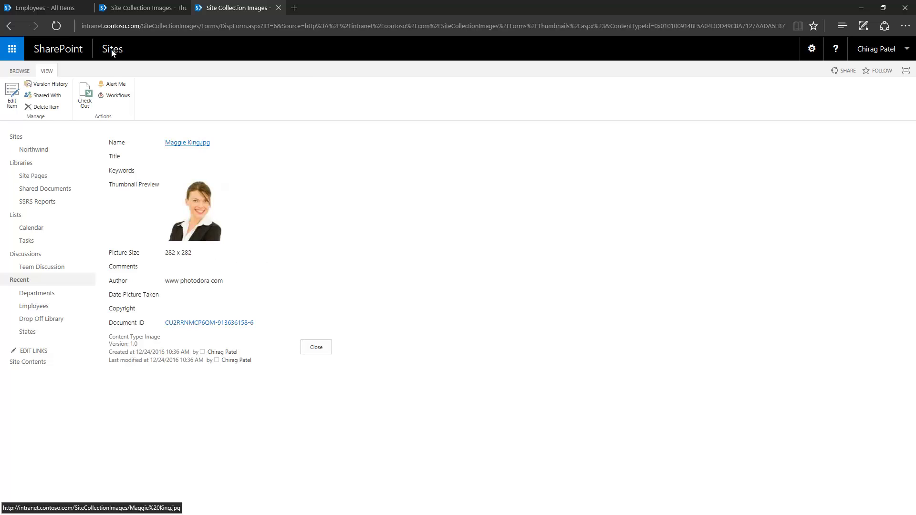
- Edit record EID002, pasting the photo URL into Profile Picture with a profile description, and save
left_click(128, 10)
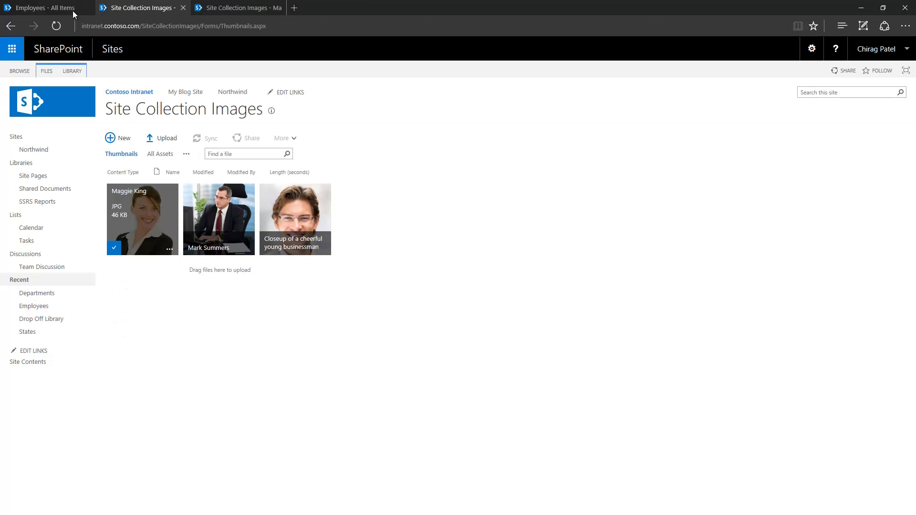
left_click(62, 9)
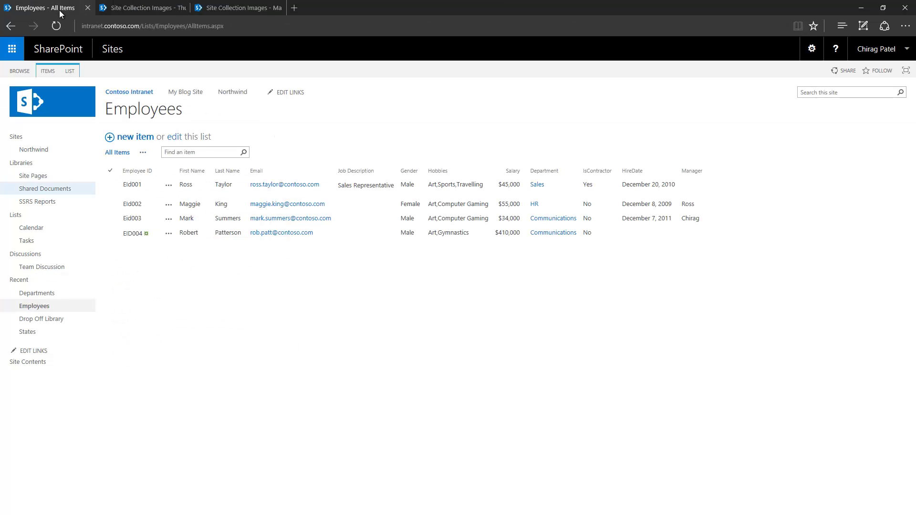
left_click(169, 204)
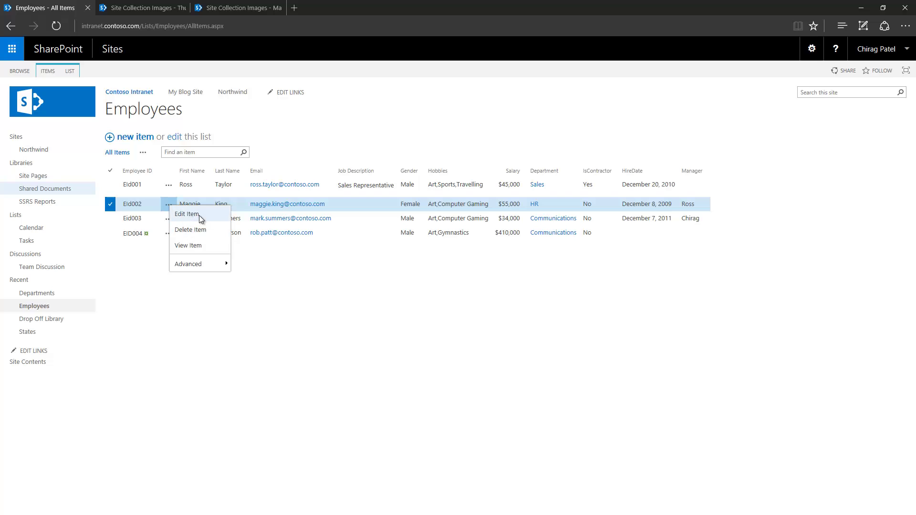
left_click(199, 216)
scroll(171, 364, "down", 1)
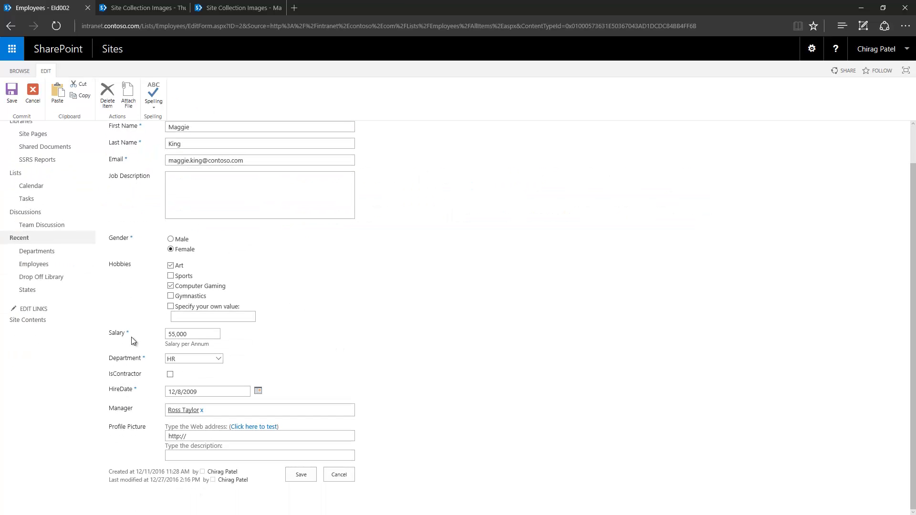
triple_click(193, 436)
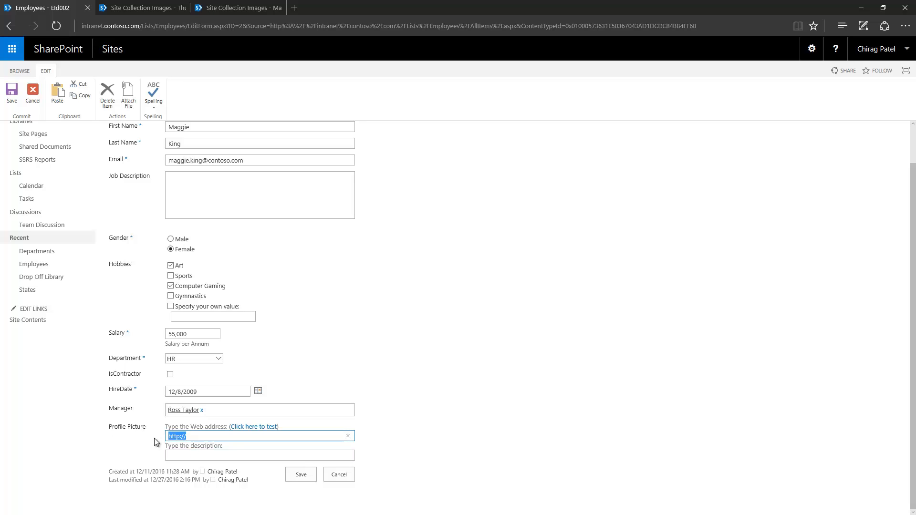
key("ctrl+v")
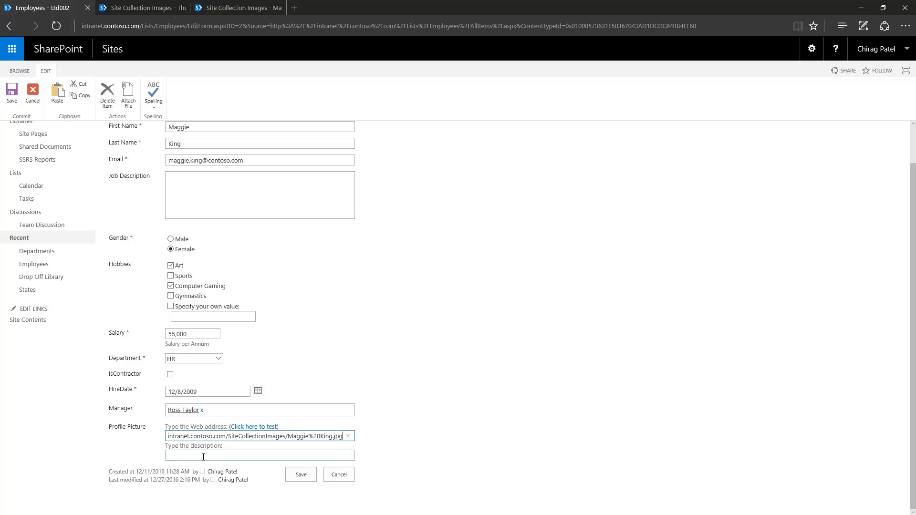
left_click(202, 457)
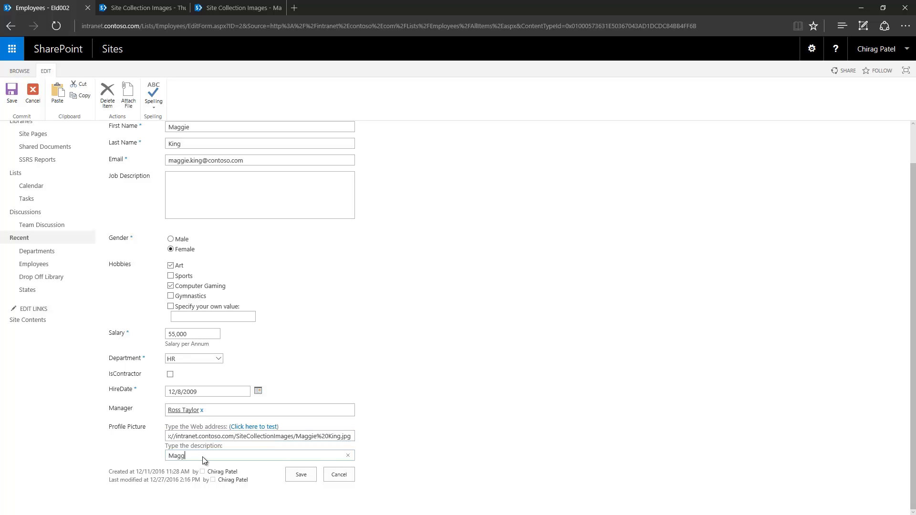
left_click(298, 476)
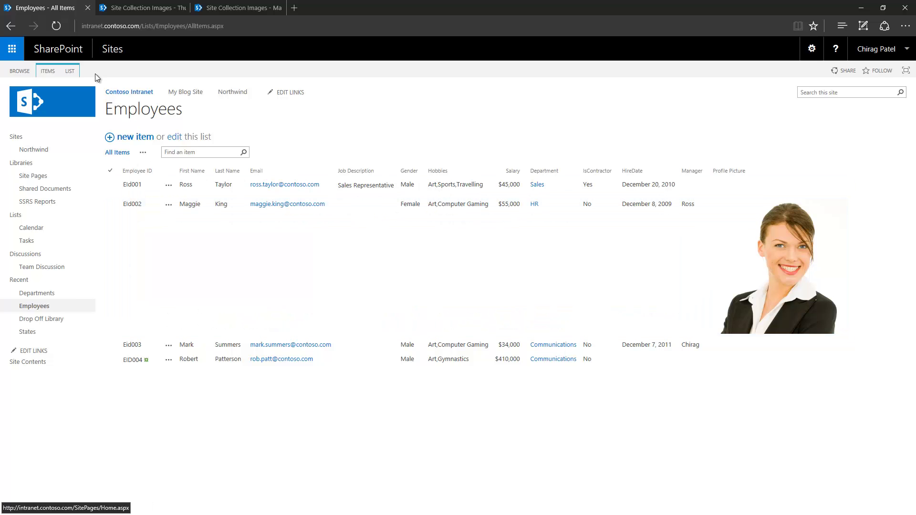
- Change the Profile Picture column's Format URL as setting from Picture to Hyperlink
left_click(70, 71)
left_click(465, 98)
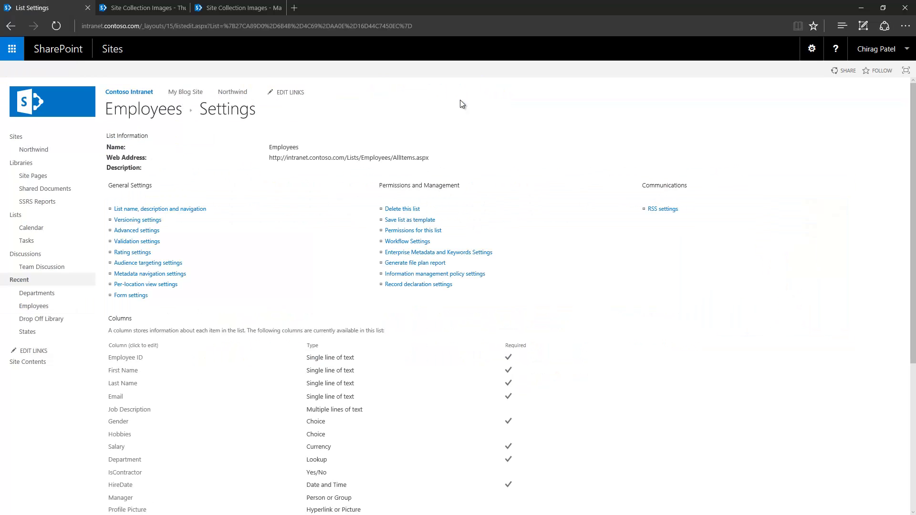
scroll(242, 268, "down", 3)
left_click(125, 378)
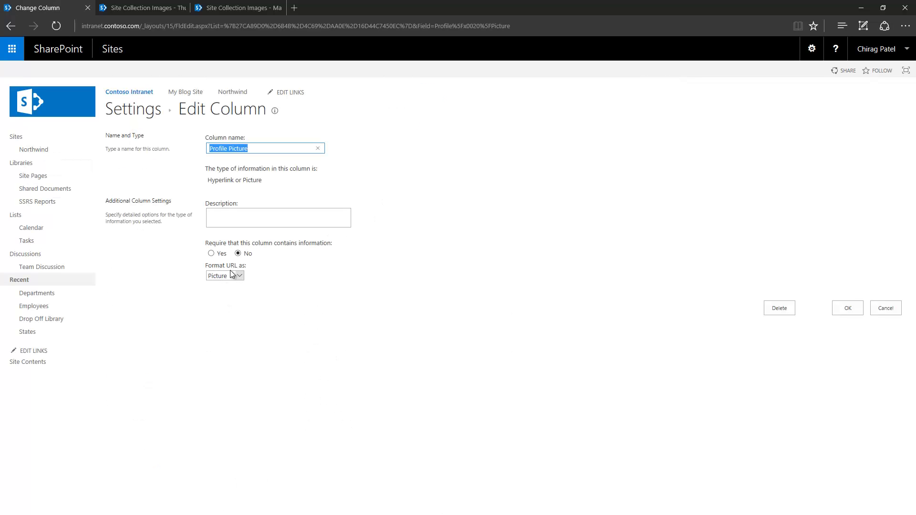
left_click(241, 276)
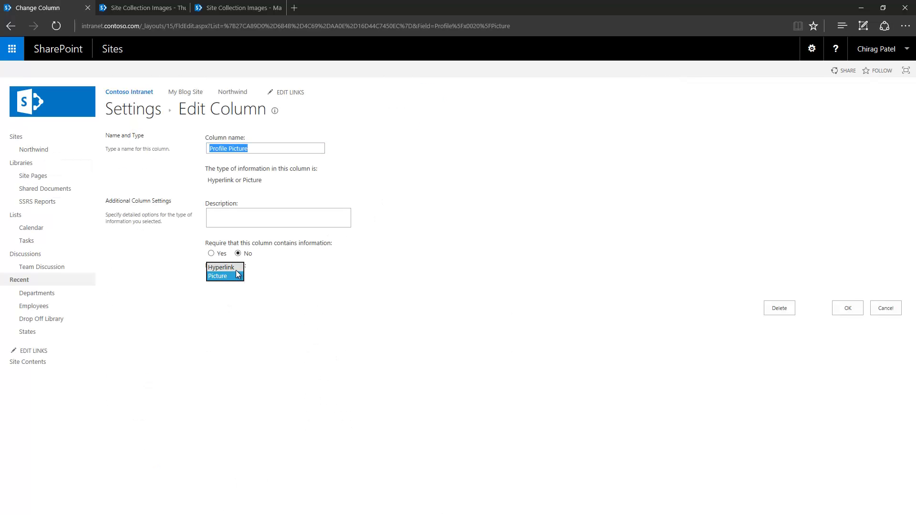
left_click(238, 273)
left_click(849, 308)
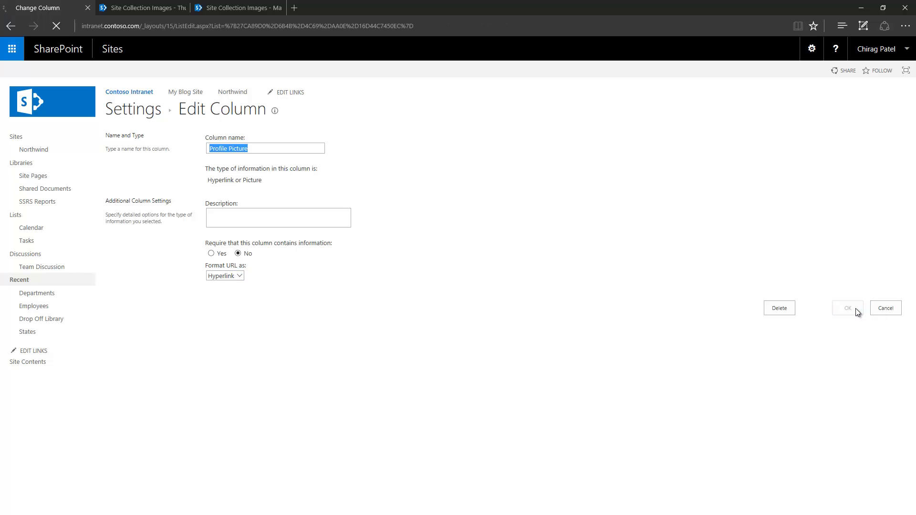
left_click(153, 116)
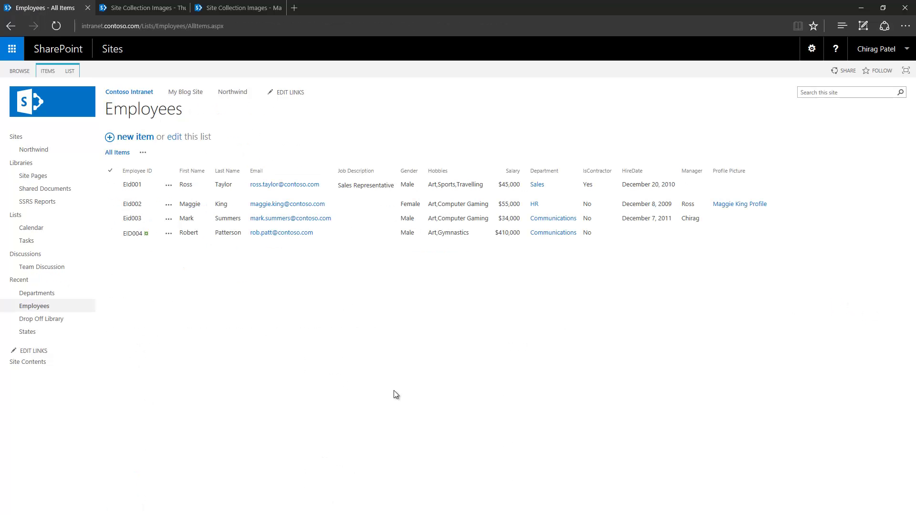
left_click(744, 209)
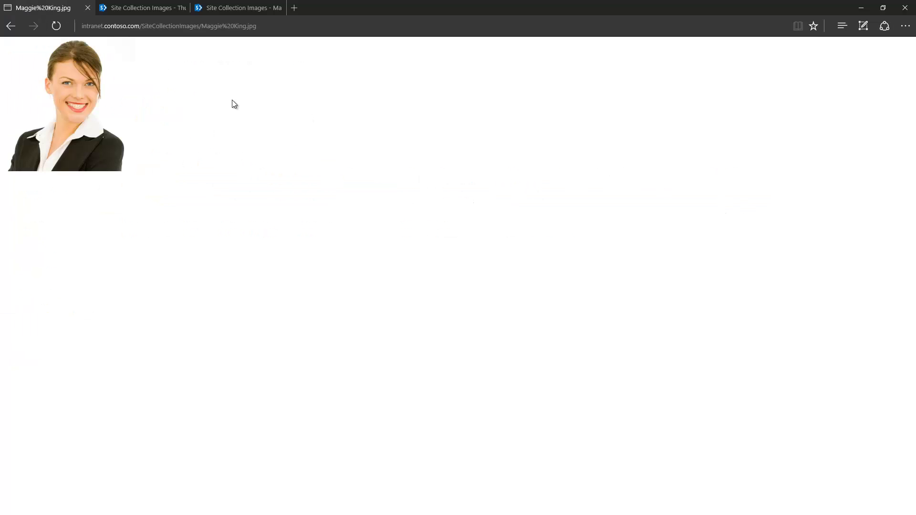
left_click(10, 25)
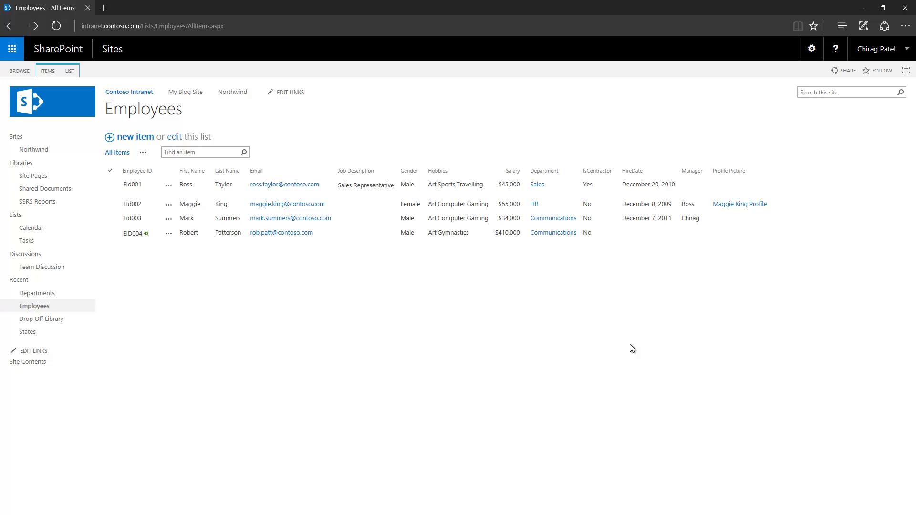
- Start a new column named Full Name of the Calculated type
left_click(72, 70)
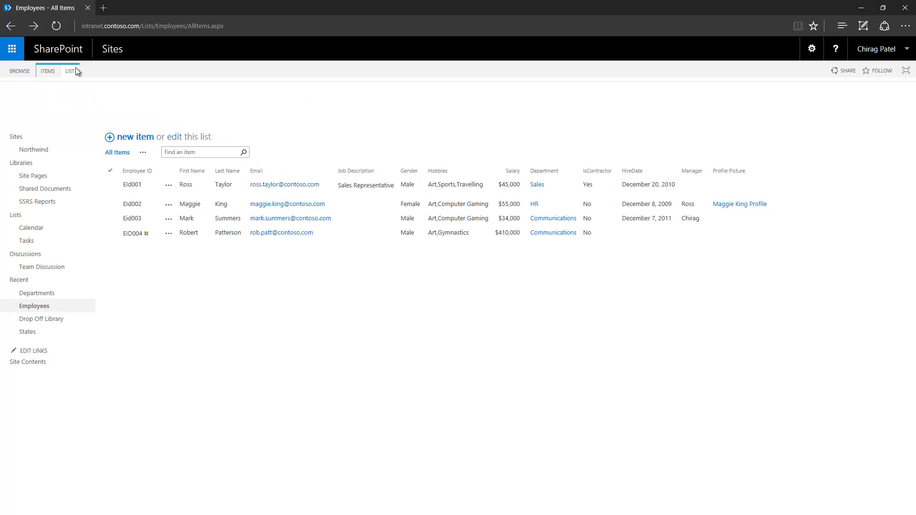
left_click(466, 97)
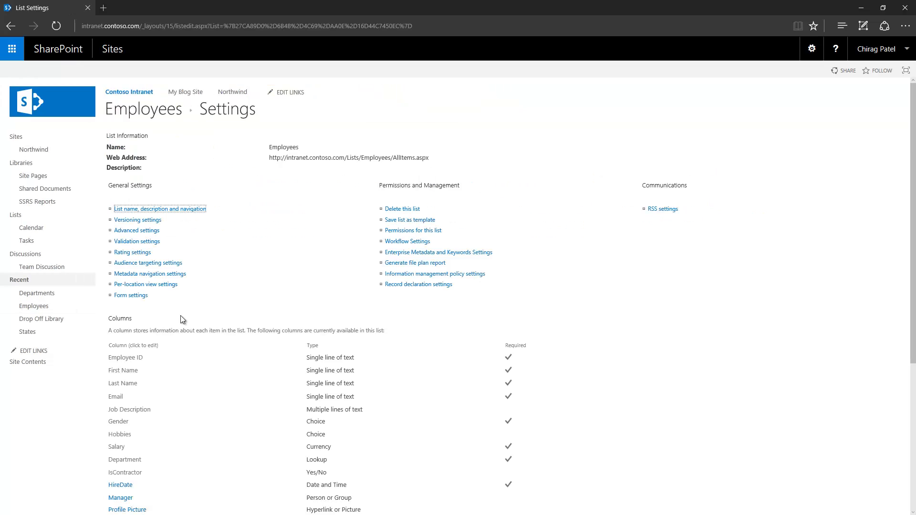
scroll(201, 342, "down", 4)
left_click(143, 384)
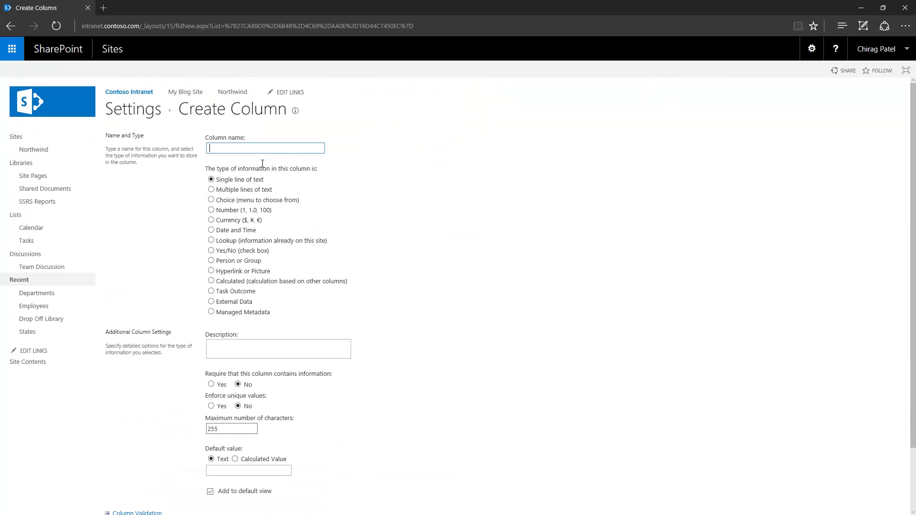
type("Fu")
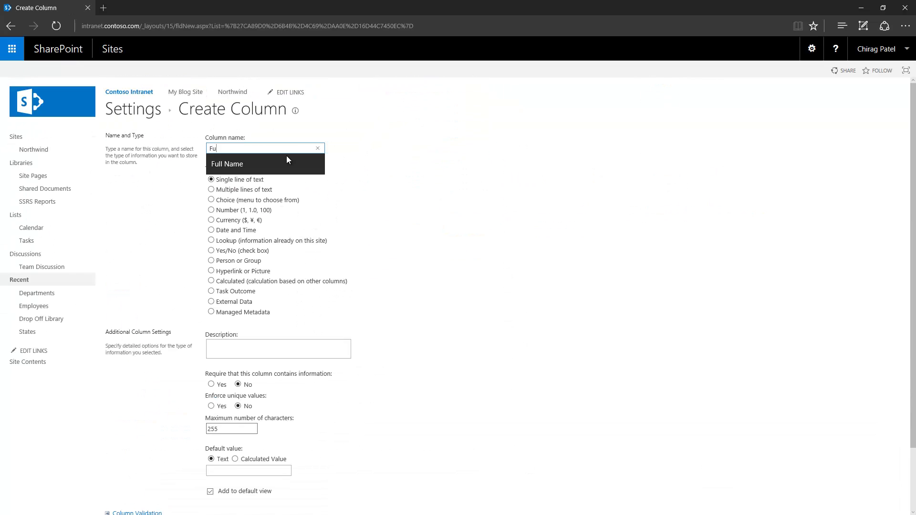
left_click(286, 158)
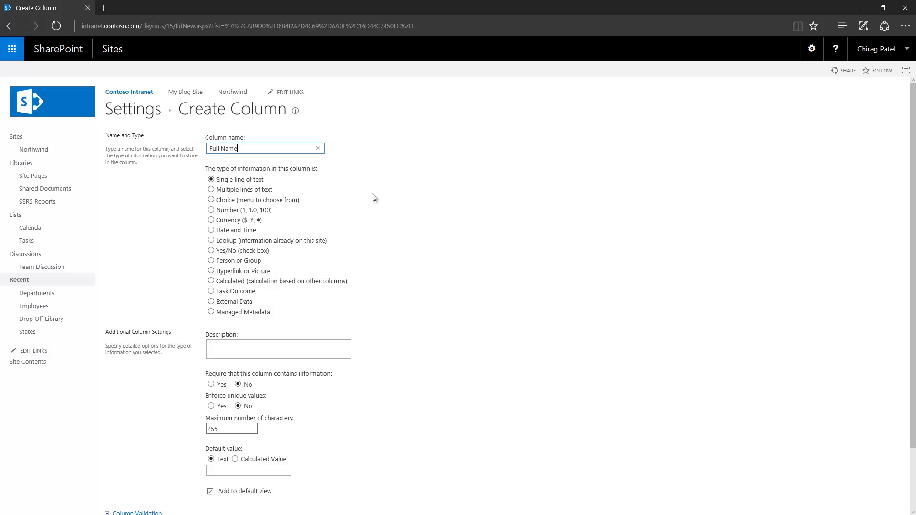
left_click(211, 281)
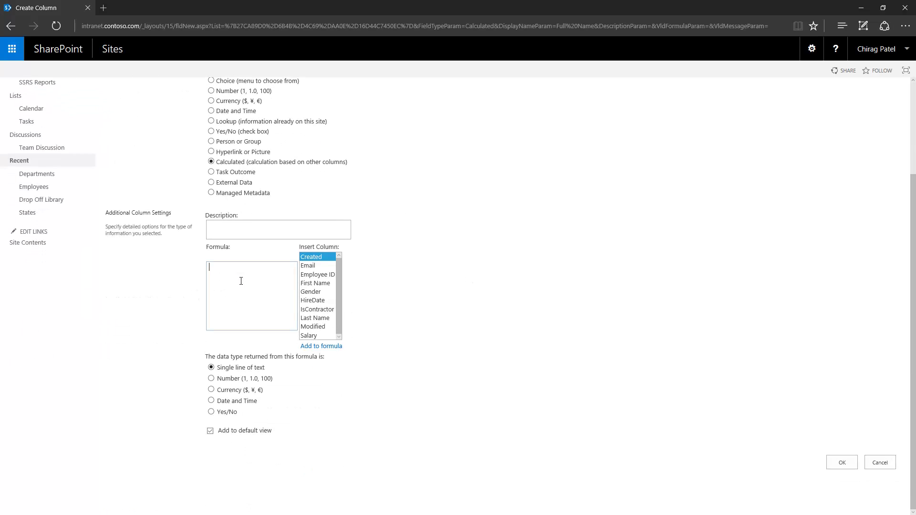
- Enter the formula =[First Name]&" "&[Last Name] and create the column
type("=FirstName")
key("BackSpace")
key("BackSpace")
key("BackSpace")
key("BackSpace")
key("BackSpace")
key("BackSpace")
key("BackSpace")
key("BackSpace")
double_click(315, 283)
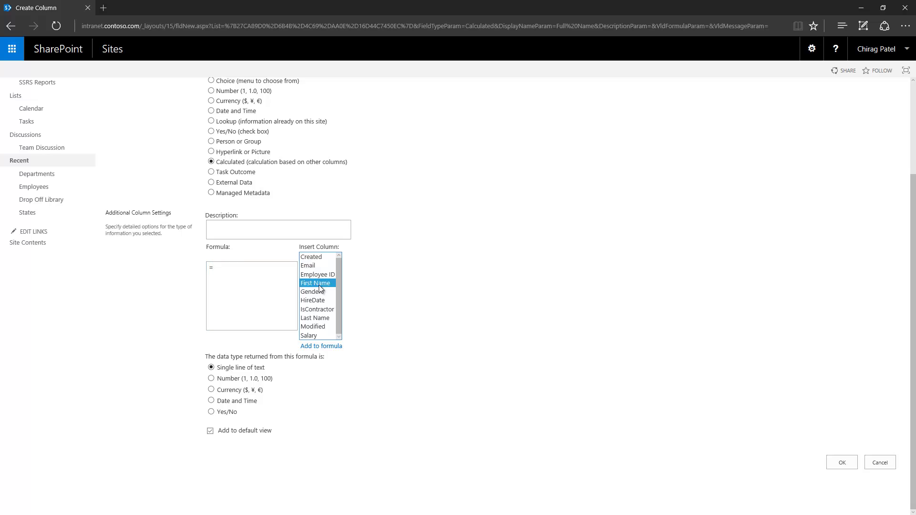
left_click(257, 276)
type("&")
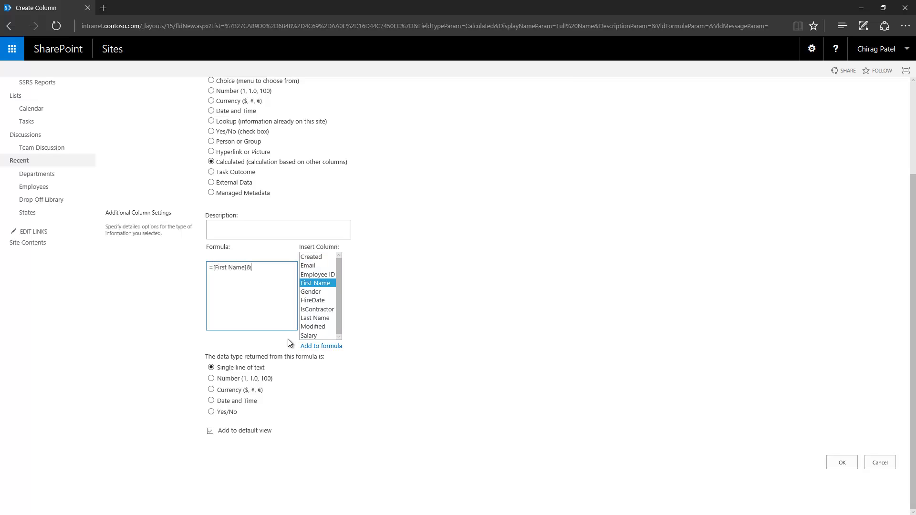
type("\" \"&")
left_click(323, 318)
left_click(321, 347)
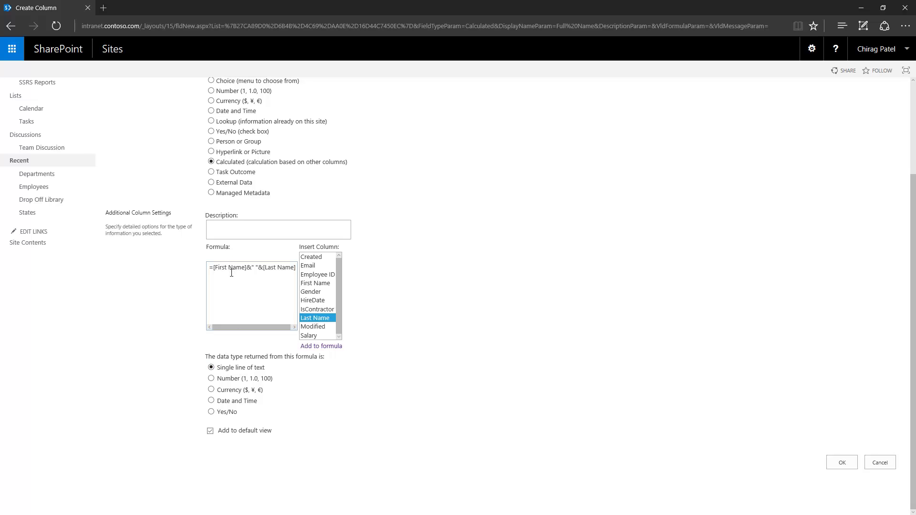
left_click(846, 467)
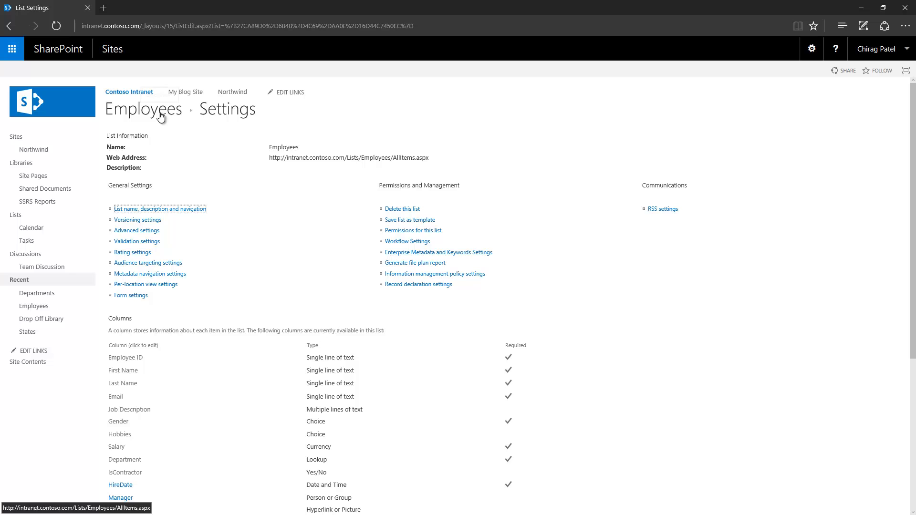
- View the Employees list, then load the MSDN Calculated Field Formulas article in a new tab
left_click(160, 117)
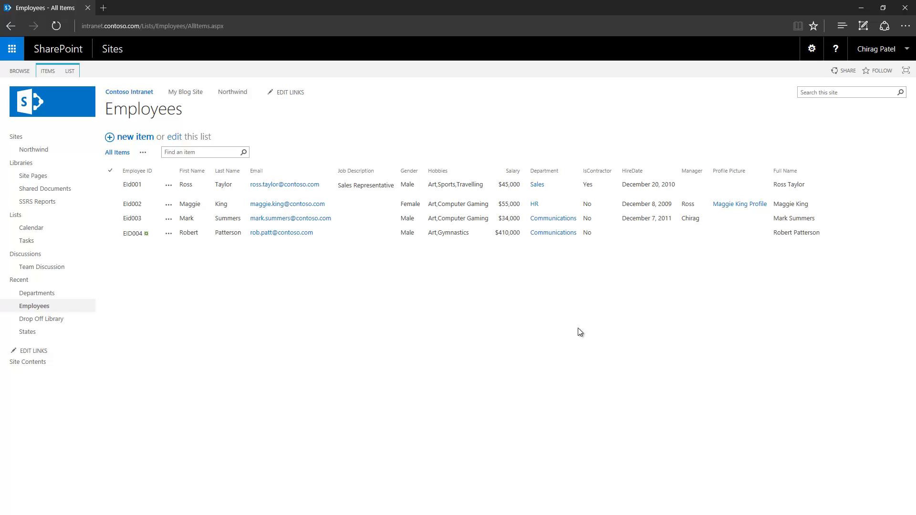
left_click(103, 8)
type("https://msdn.microsoft.com/en-us/library/office/bb862071(v=office.14).aspx")
key("Return")
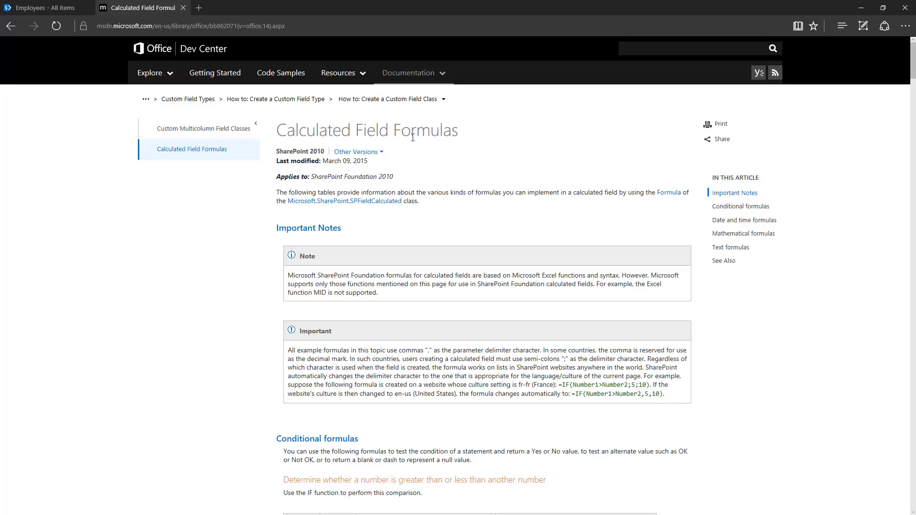
- Browse the article's date, time and math formula examples, then go back to the Employees list
scroll(247, 343, "down", 7)
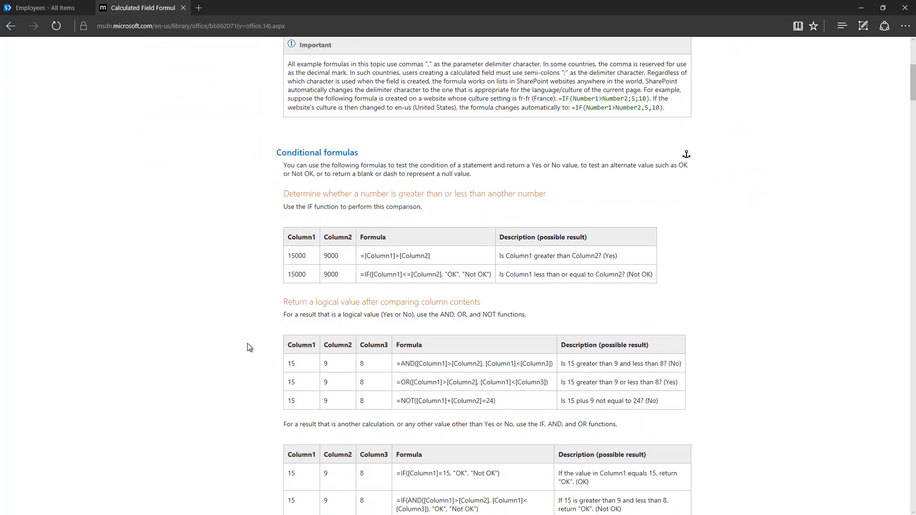
scroll(247, 343, "down", 17)
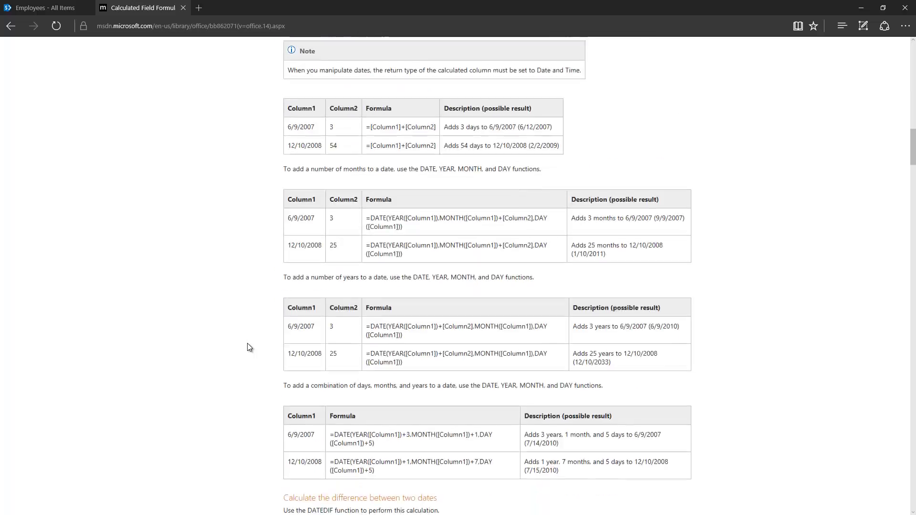
scroll(248, 347, "down", 13)
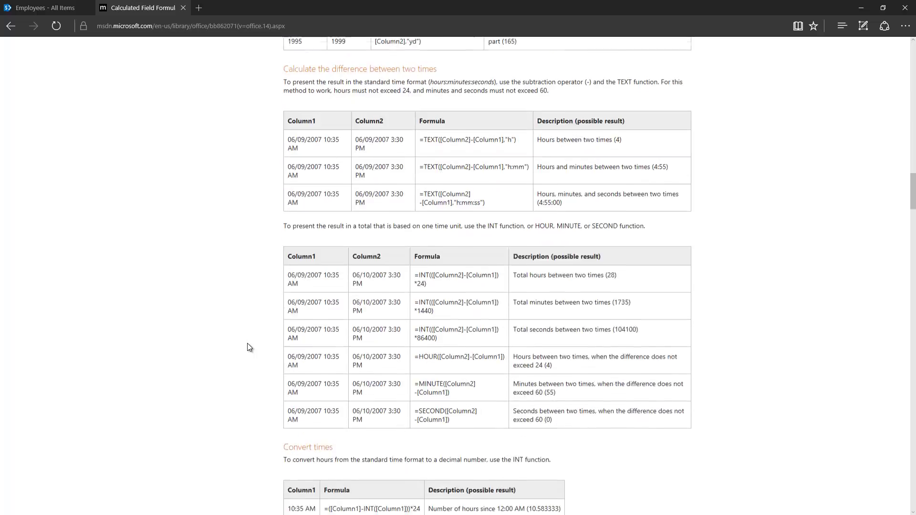
scroll(247, 347, "down", 8)
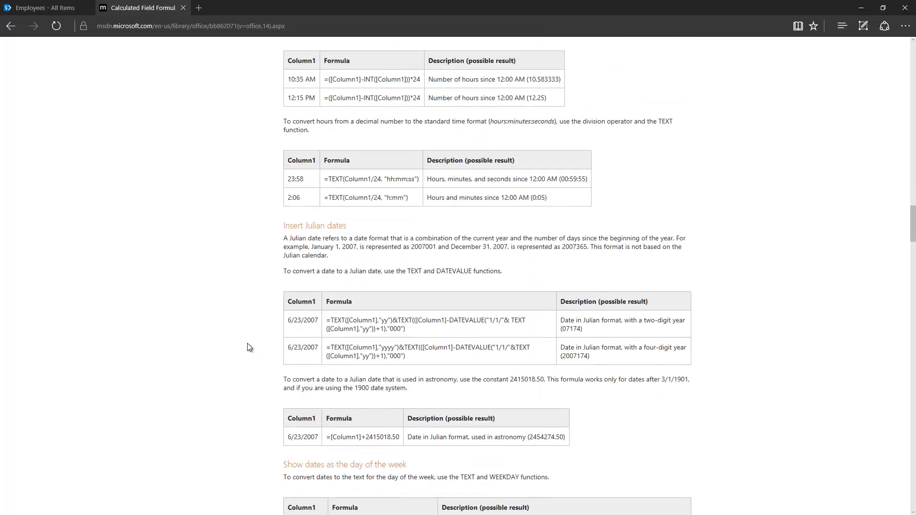
scroll(247, 344, "down", 8)
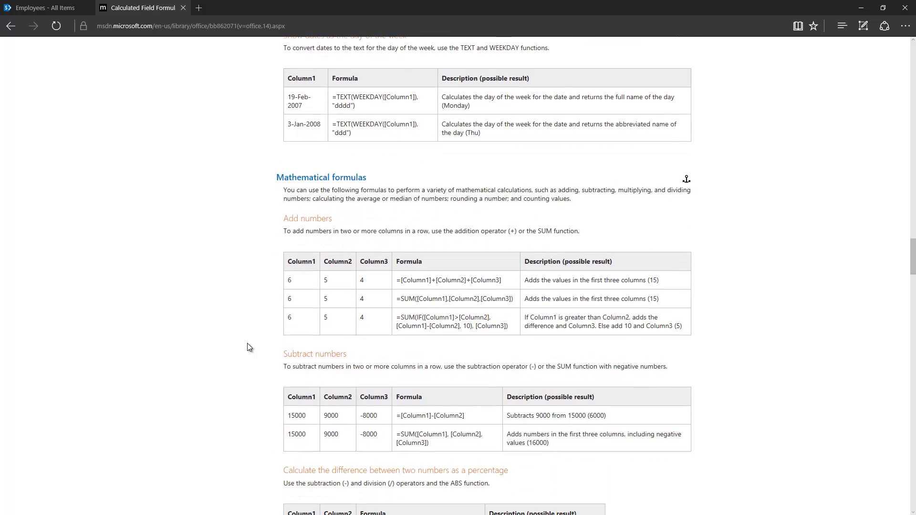
scroll(247, 347, "down", 9)
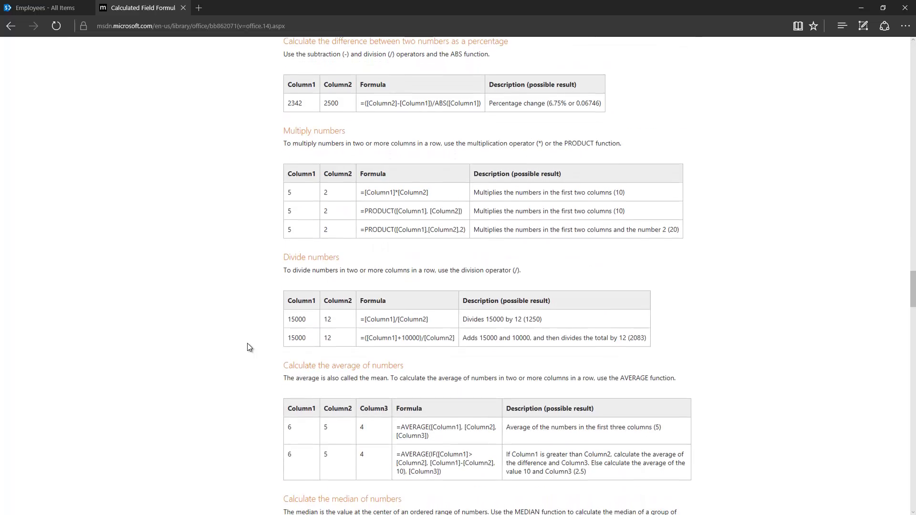
scroll(248, 348, "down", 3)
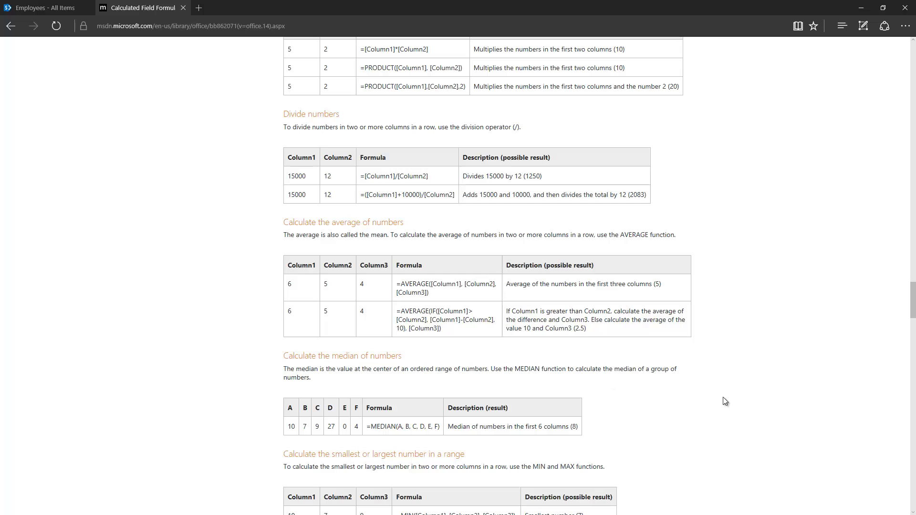
left_click(42, 10)
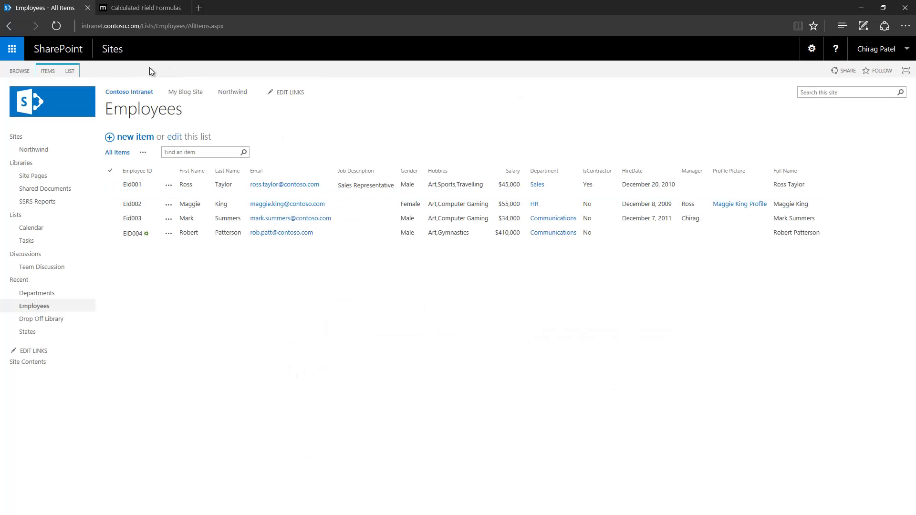
left_click(77, 73)
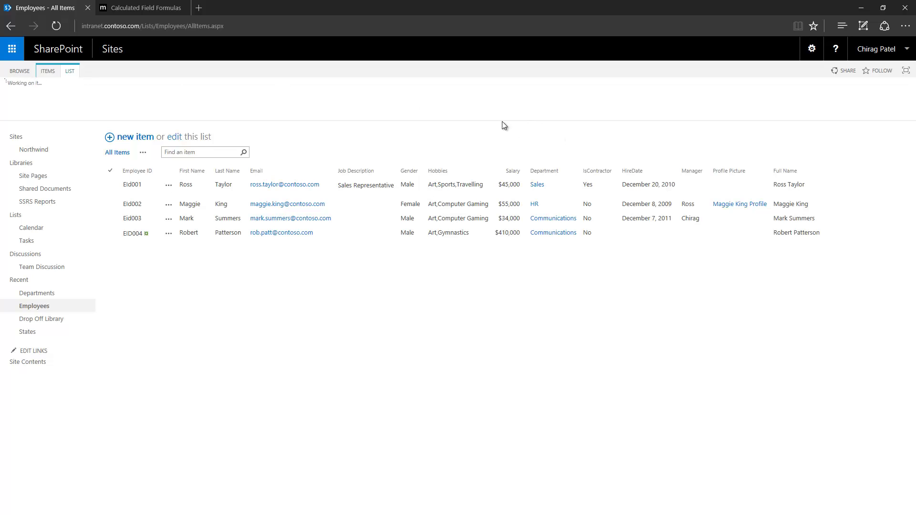